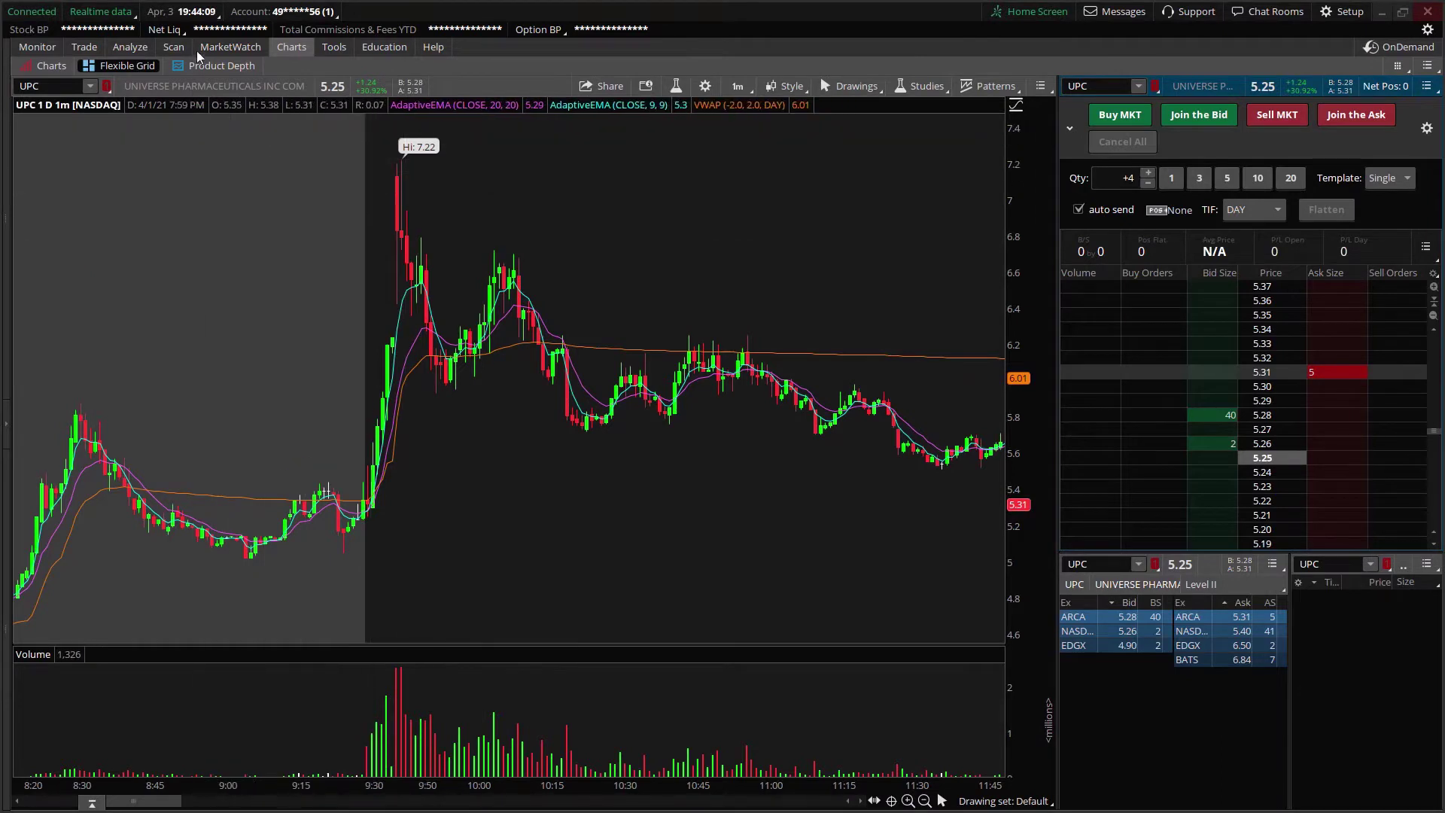
Switch to the Scan tab to show the Stock Hacker gap-up scan results: UPC, SNOA and FTFT.
left_click(173, 47)
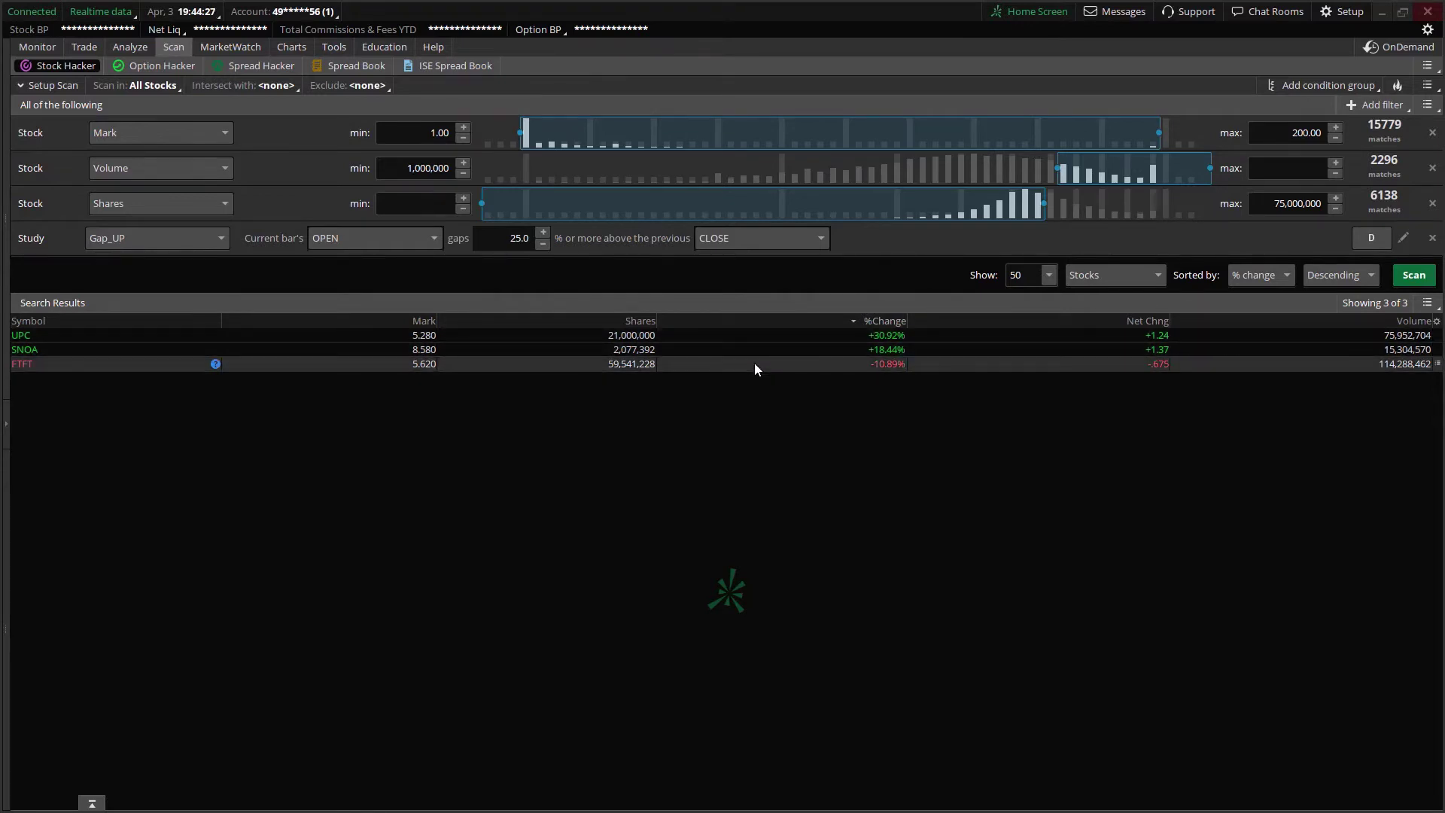
Bring up the Flexible Grid of charts and clear UPC from the top-middle chart.
left_click(291, 51)
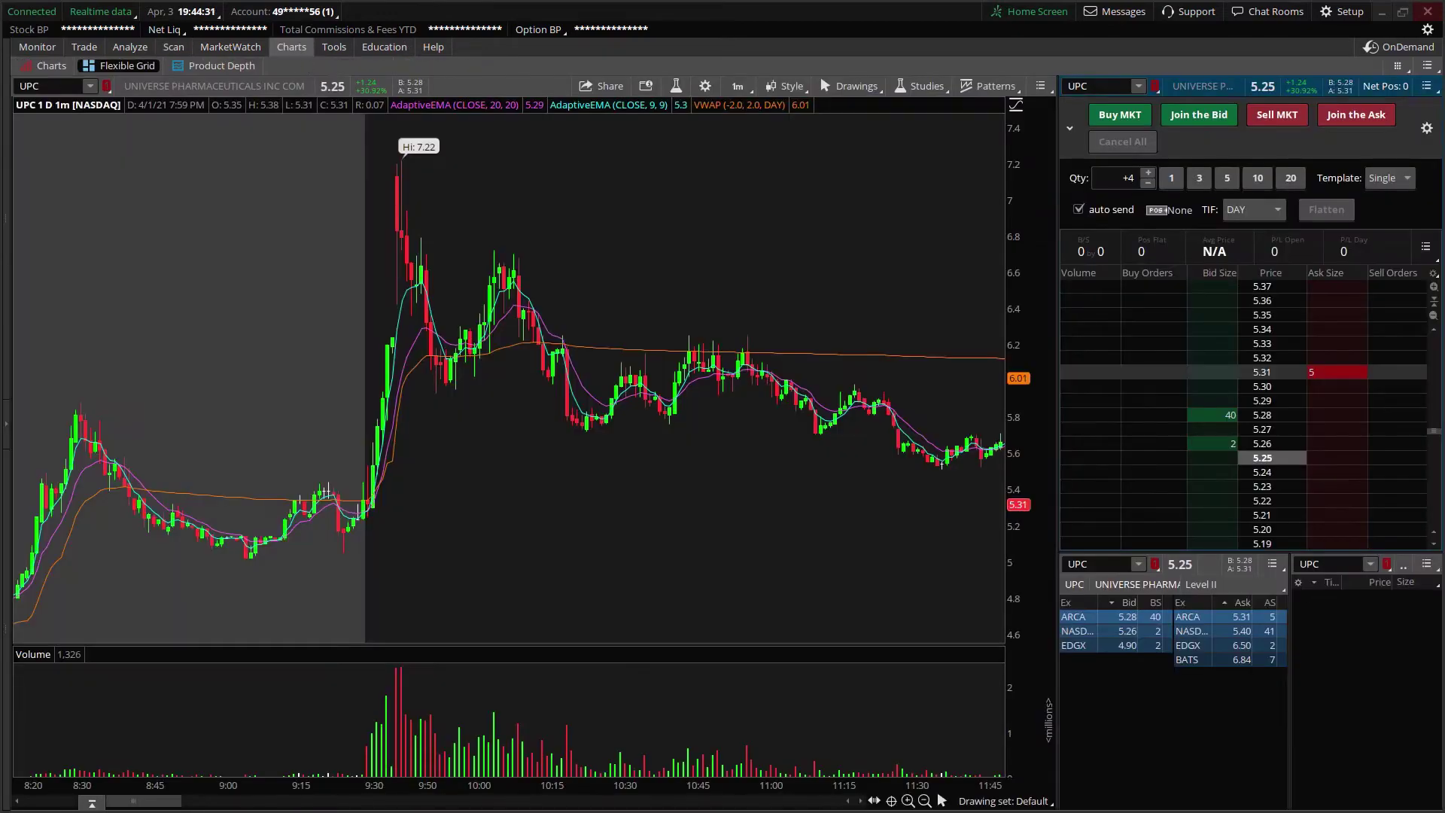
key("alt+Tab")
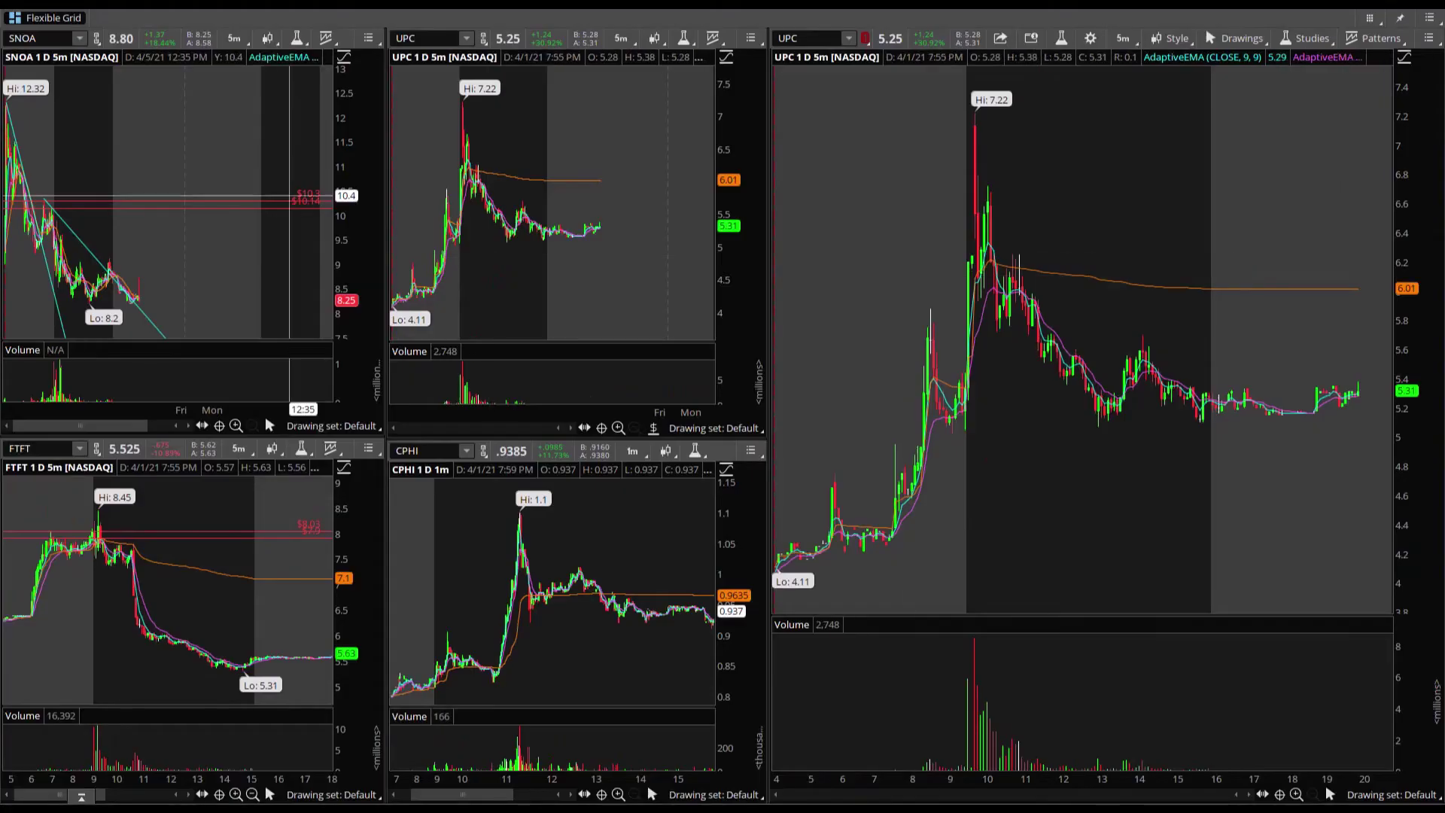
left_click(424, 42)
key("BackSpace")
key("BackSpace")
key("BackSpace")
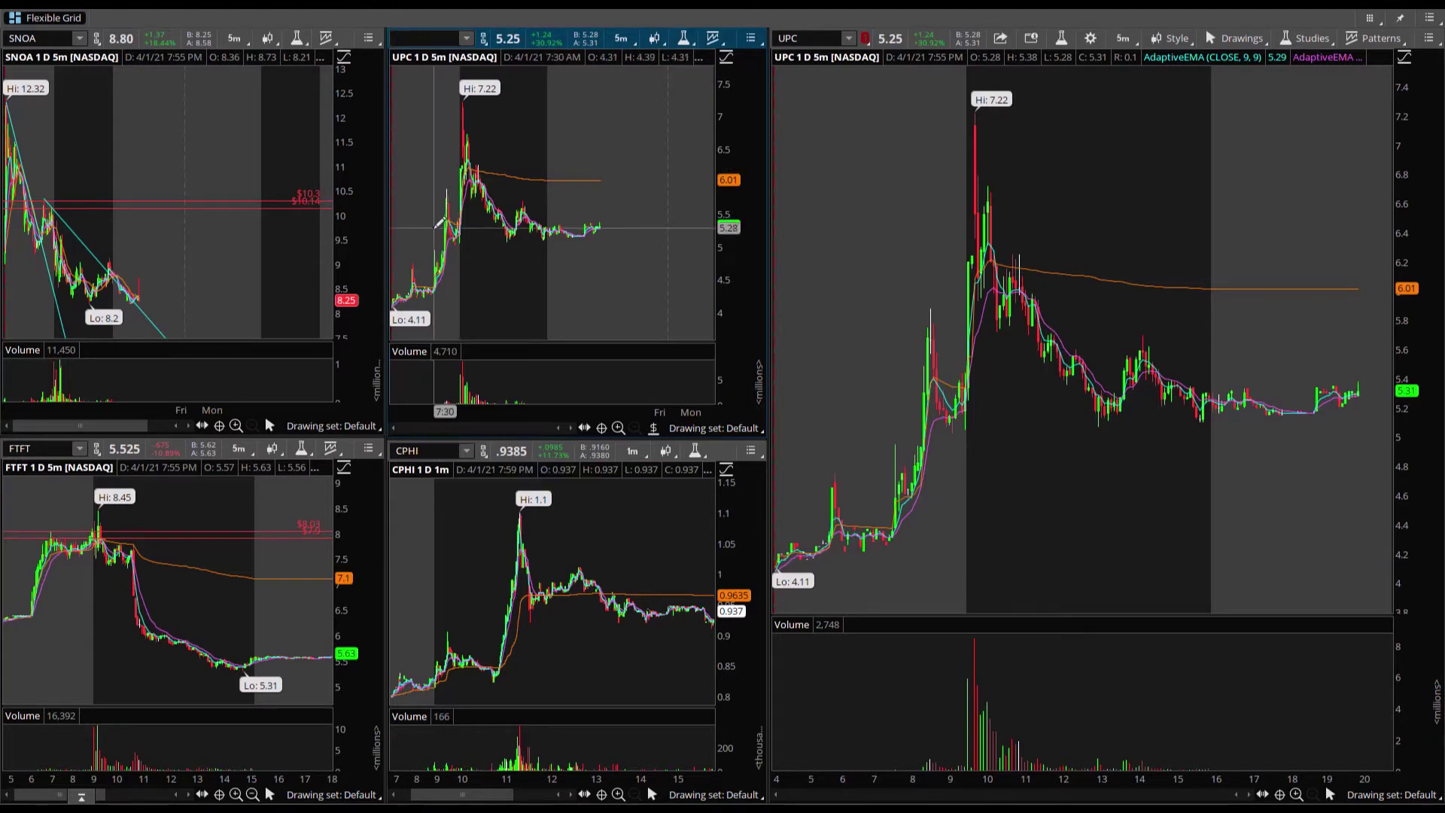
key("Return")
Clear the CPHI, FTFT and SNOA symbols from the remaining small chart cells.
left_click(434, 444)
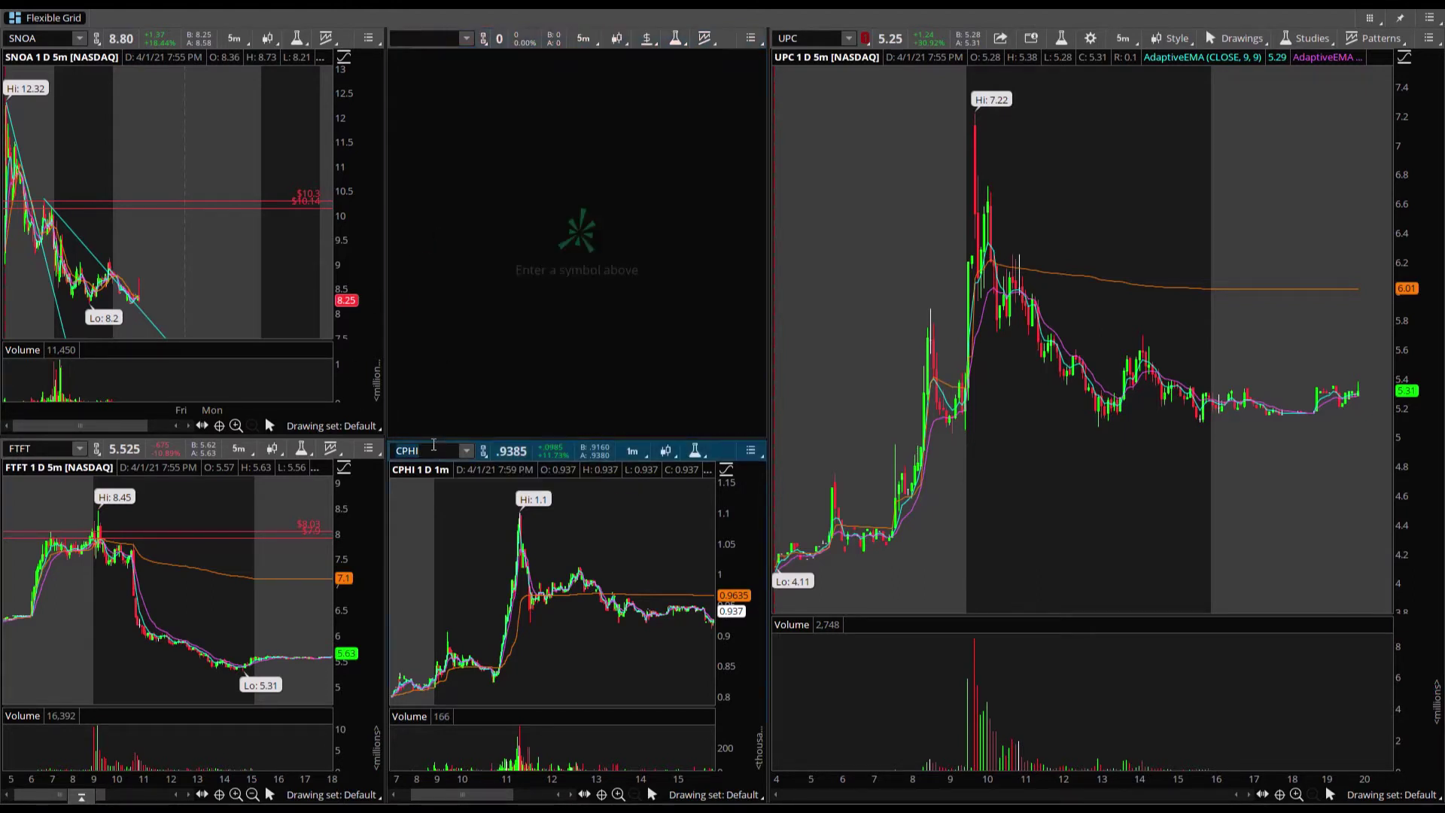
key("BackSpace")
key("Return")
left_click(42, 450)
key("BackSpace")
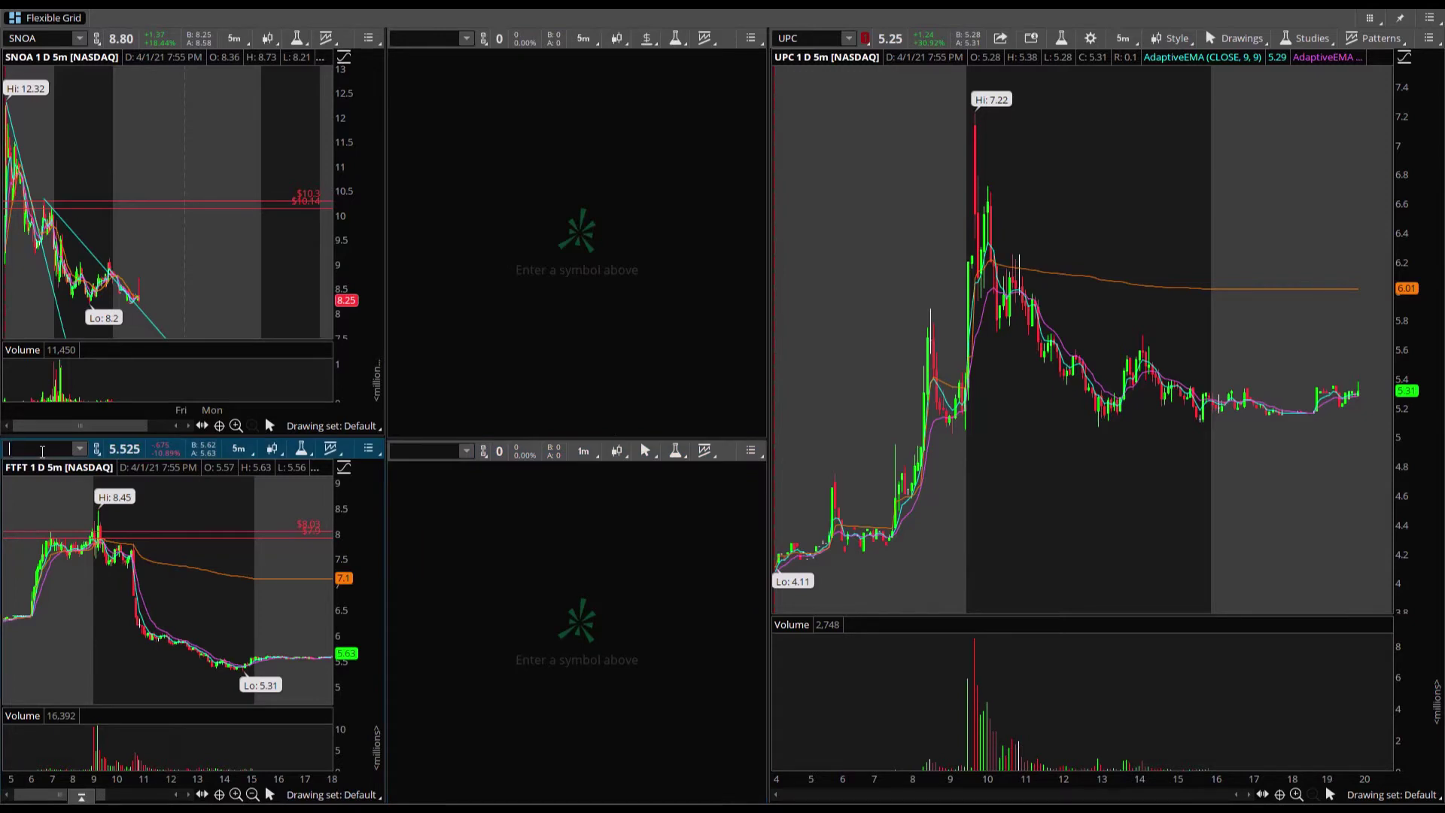
key("Return")
left_click(45, 38)
key("BackSpace")
key("Return")
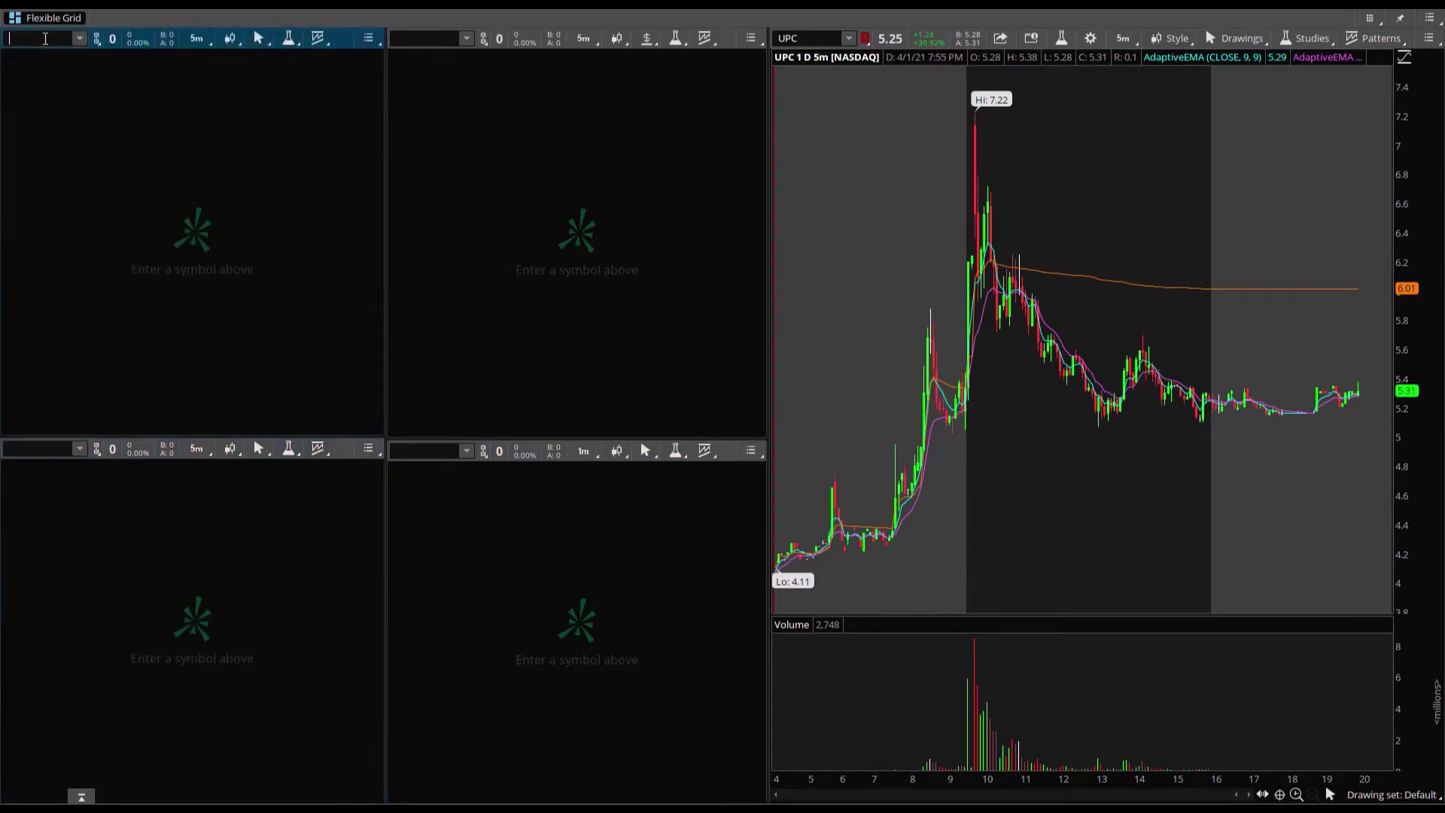
left_click(512, 230)
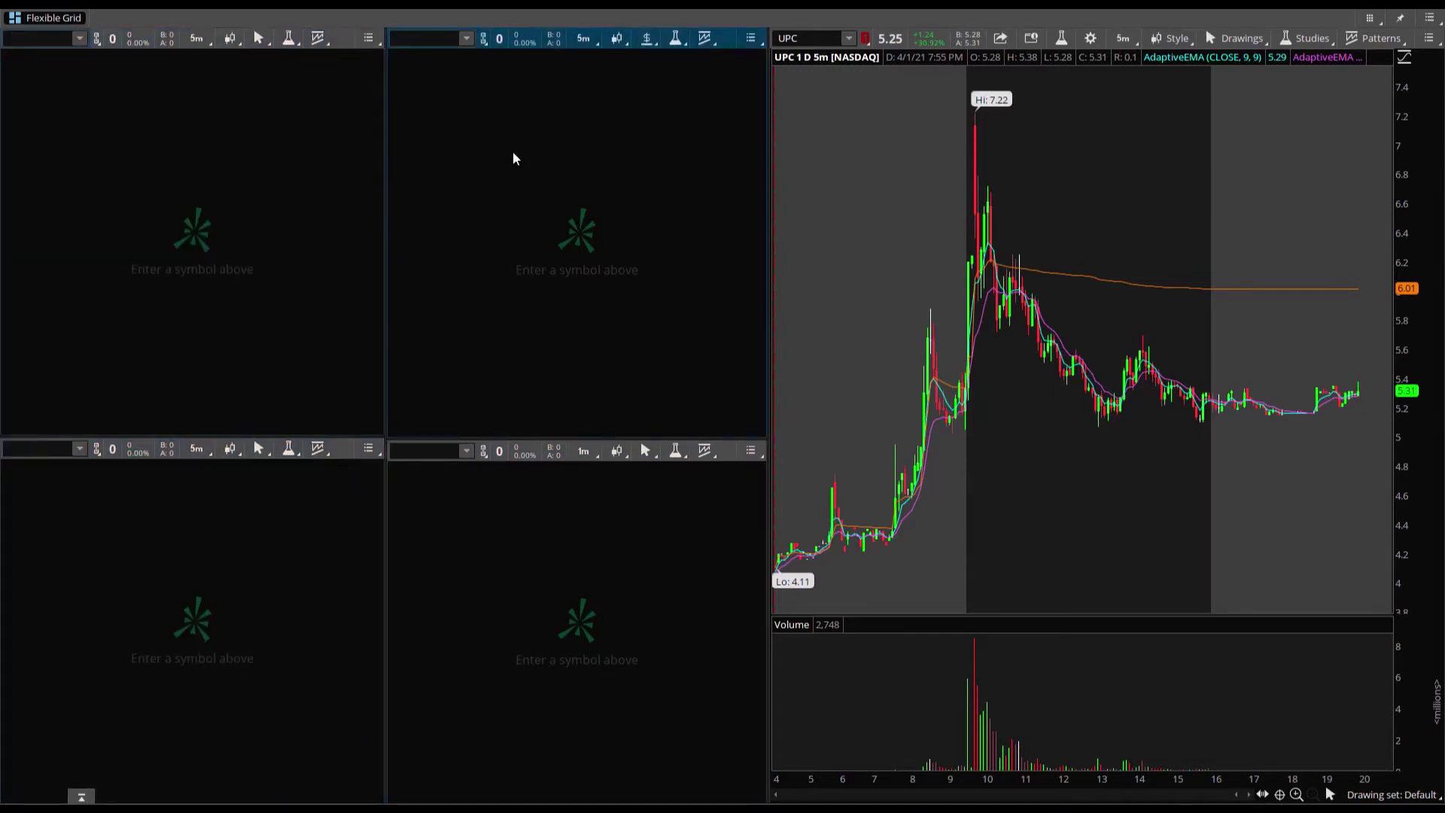
left_click(168, 193)
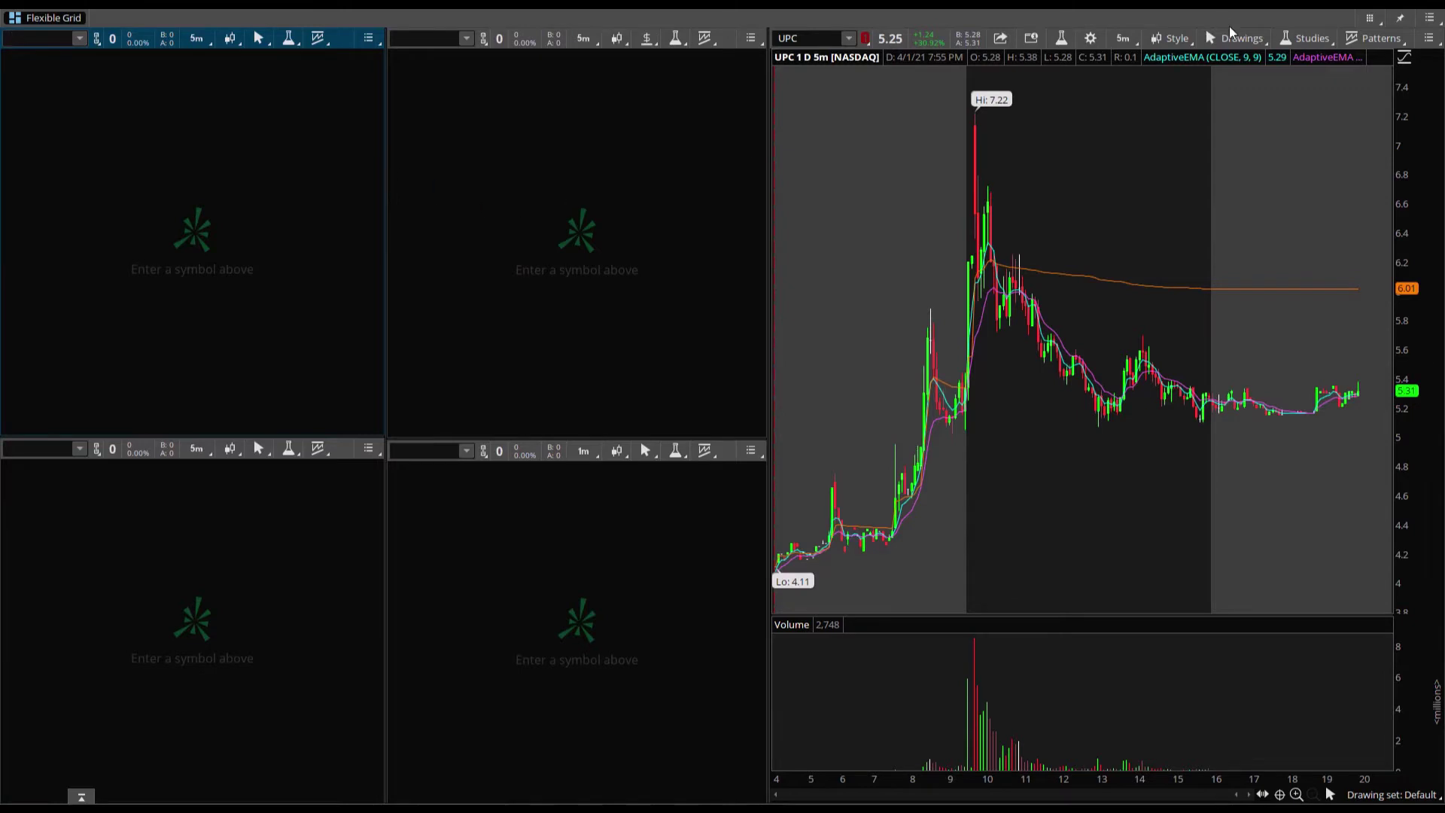
Load the personal Gap Scanner watchlist (UPC, FTFT, SNOA) into the empty grid cells.
left_click(1431, 20)
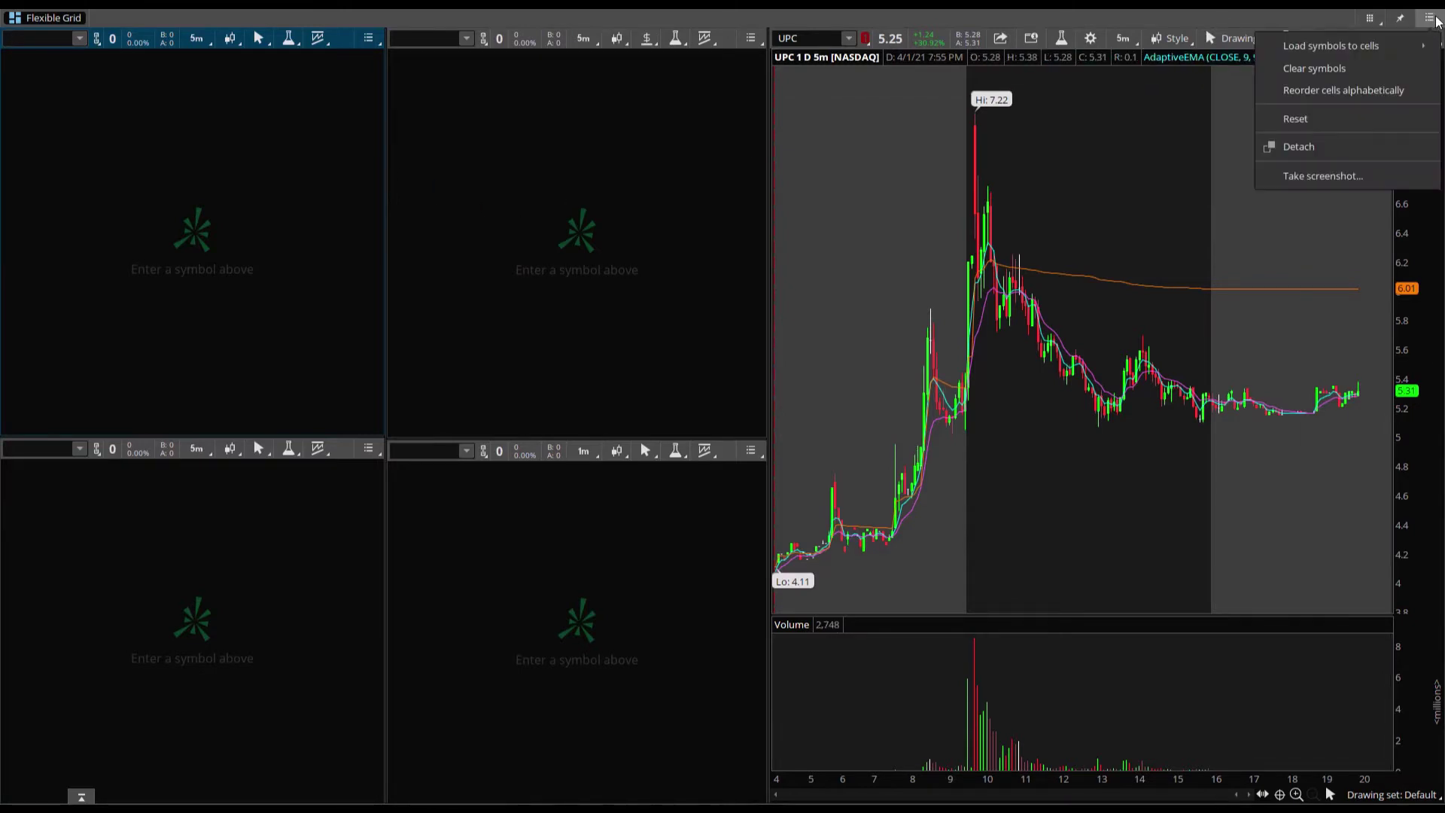
left_click(1433, 22)
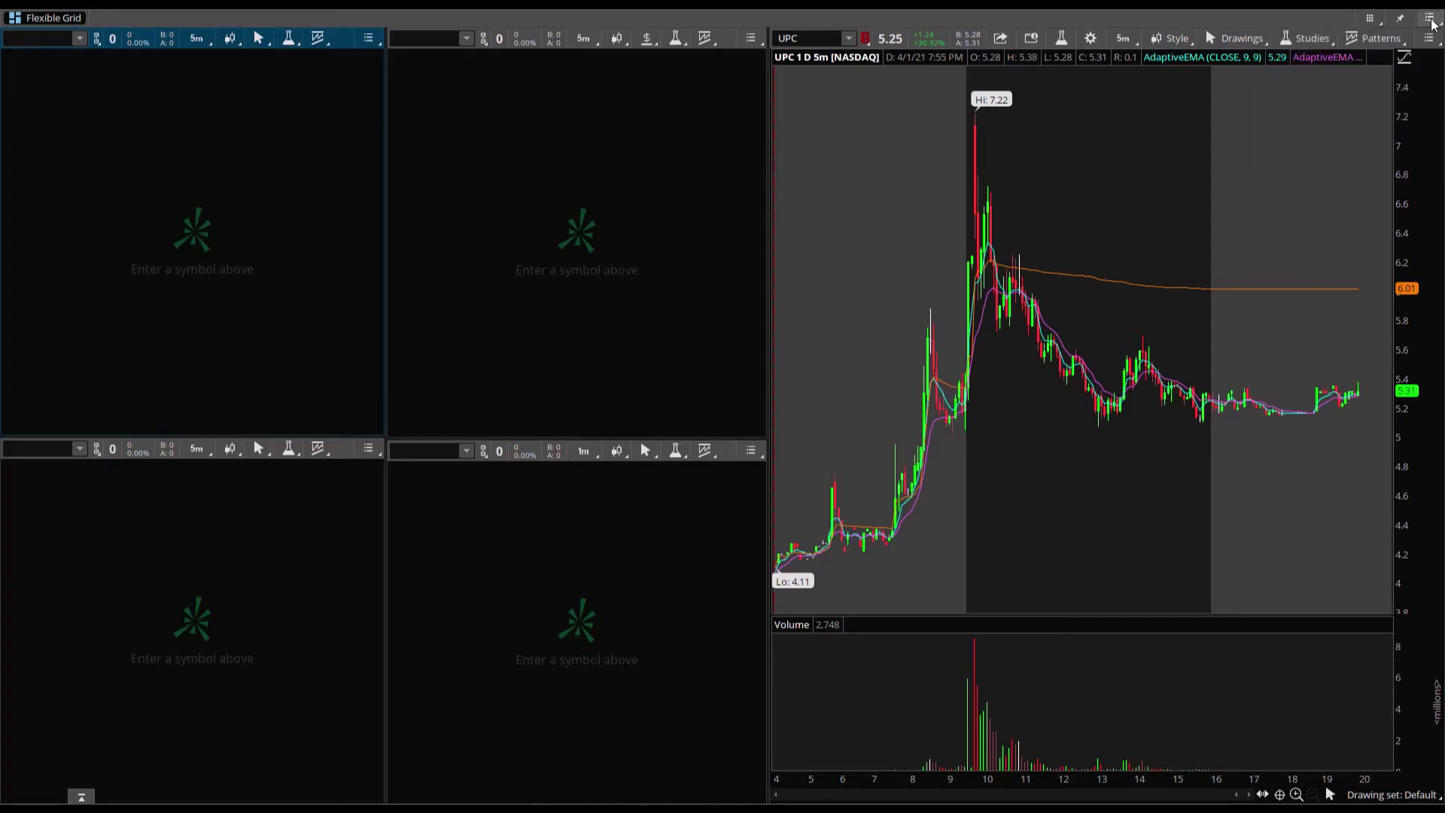
left_click(1431, 38)
left_click(1432, 37)
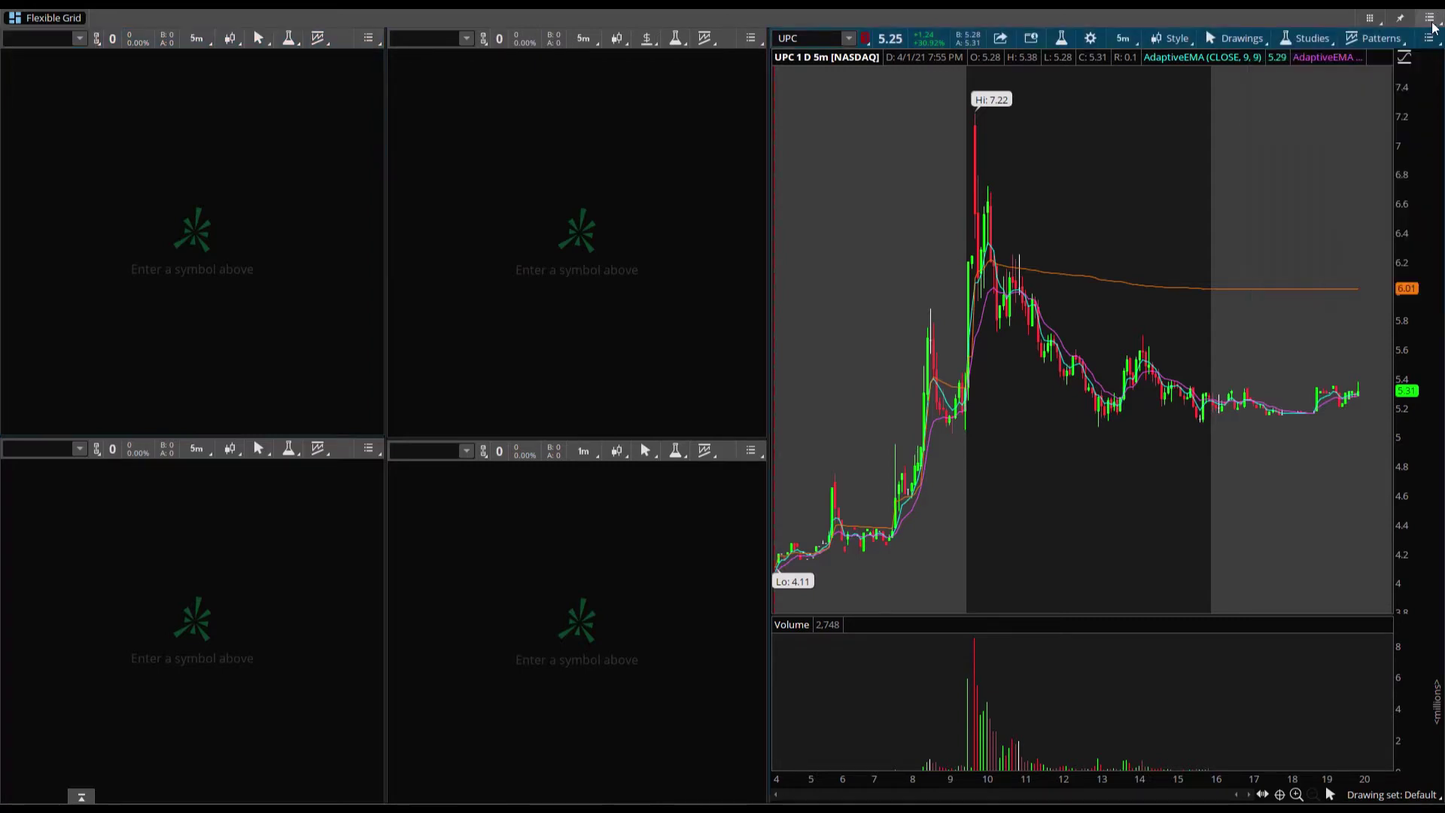
left_click(1432, 19)
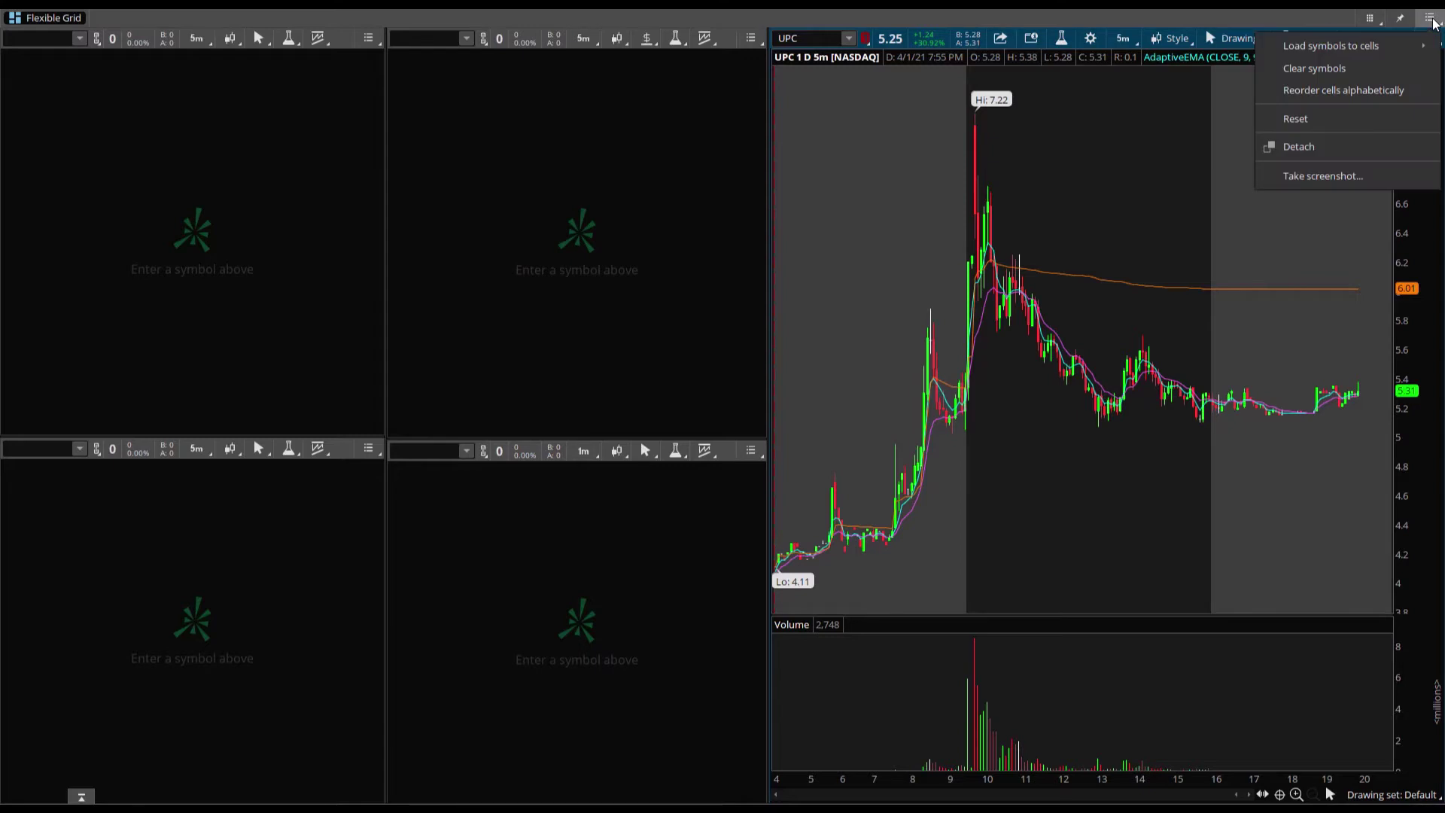
mouse_move(1337, 56)
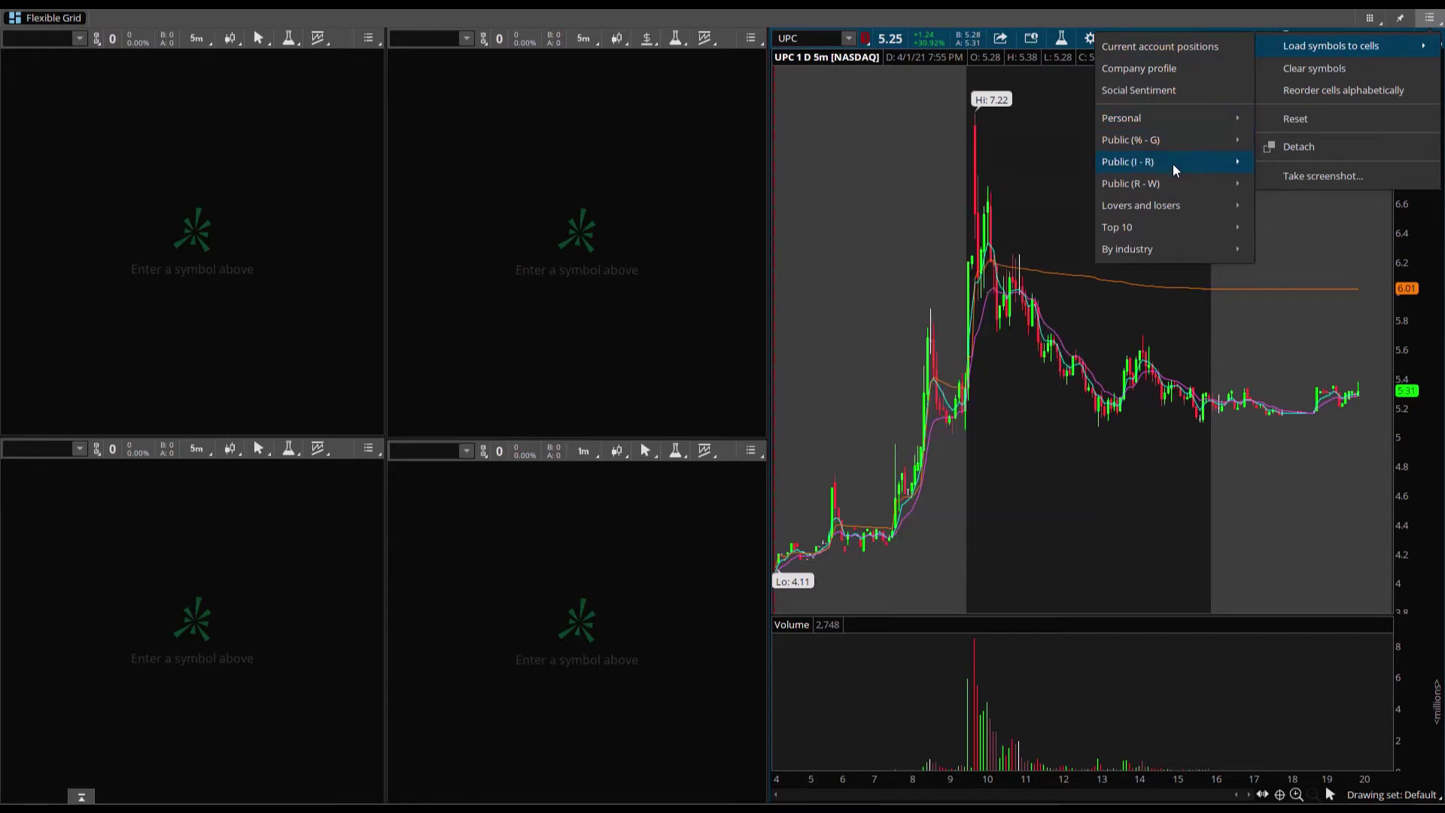
mouse_move(1170, 114)
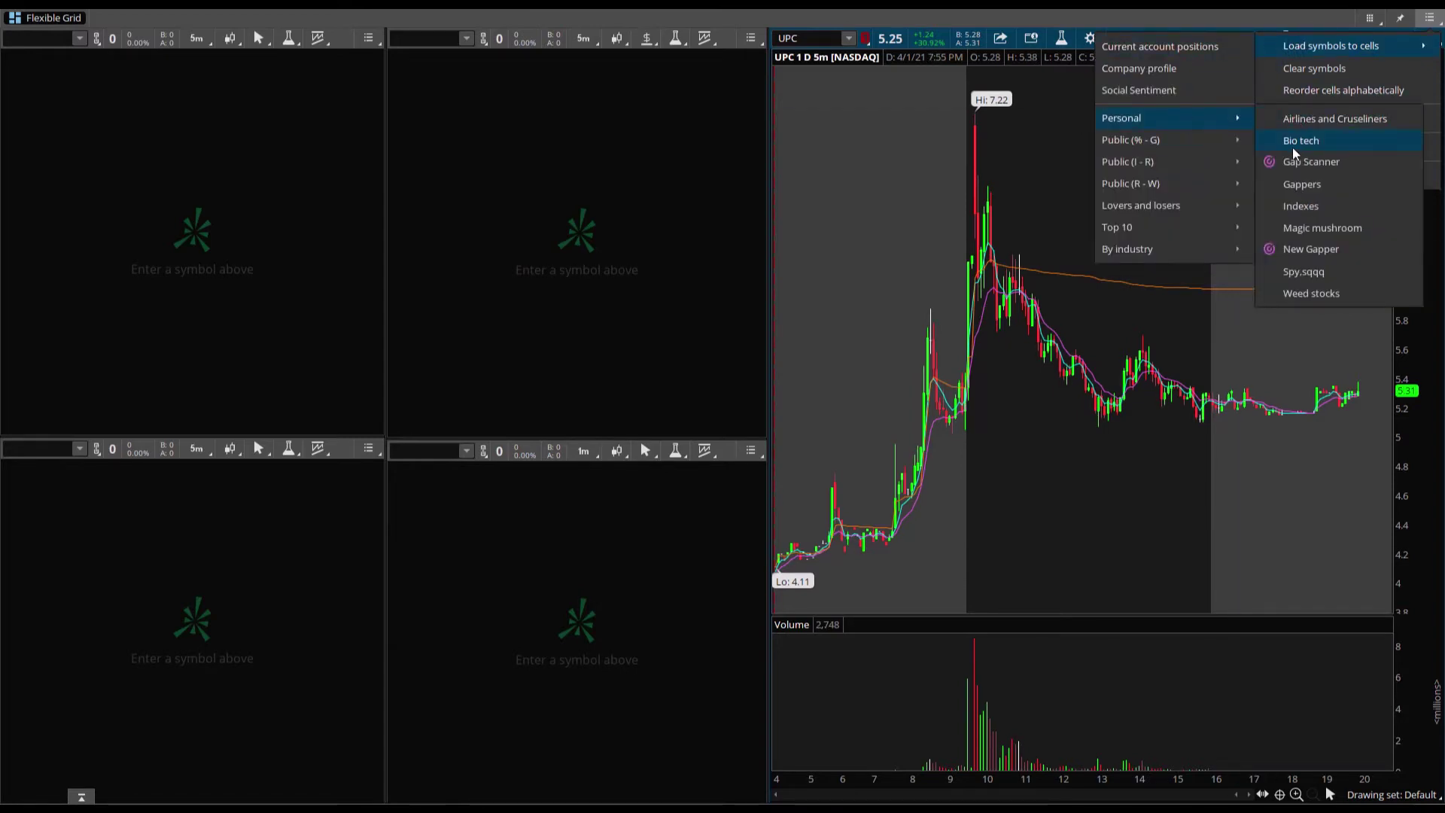
left_click(1350, 159)
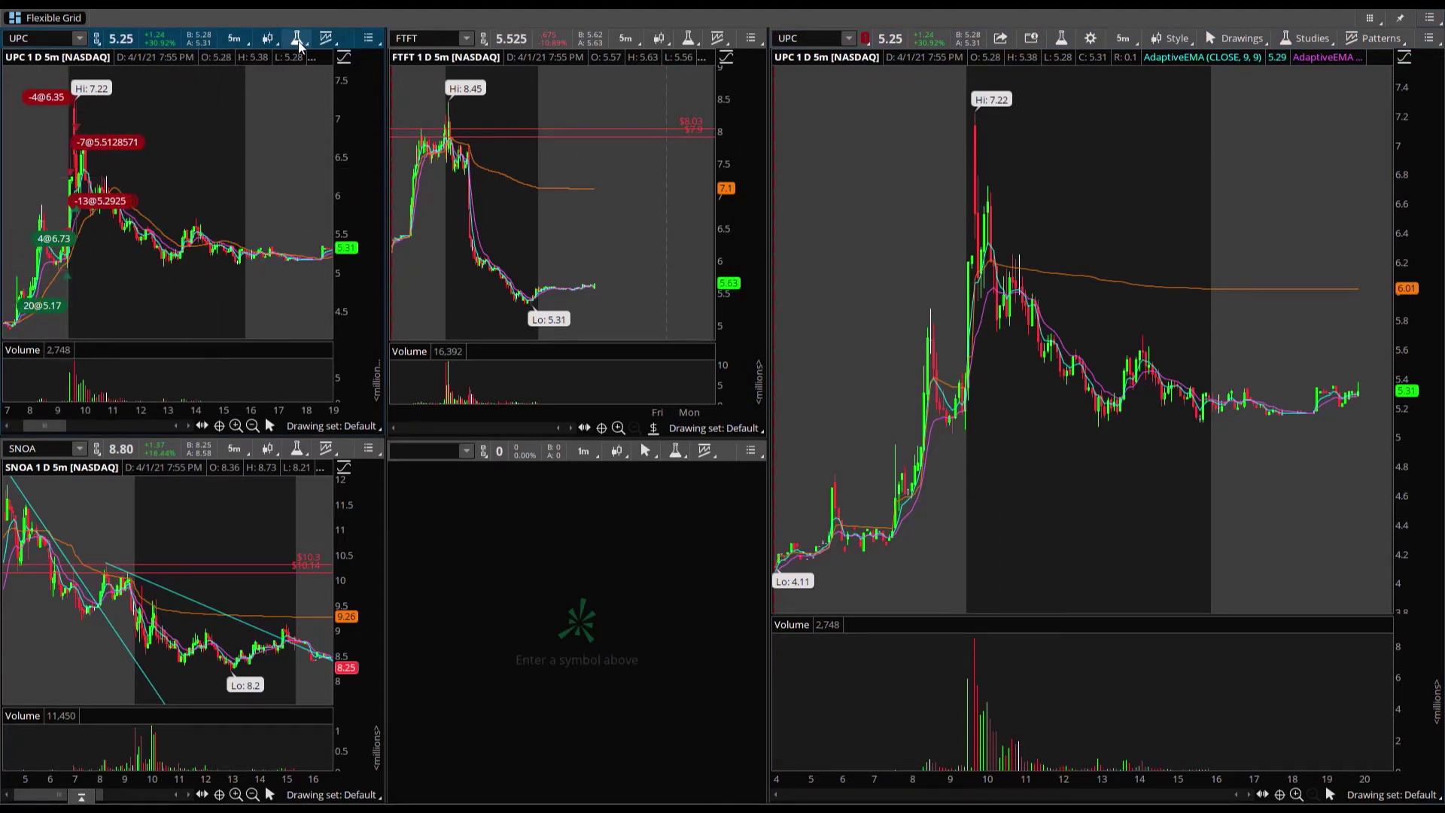
Zoom the large UPC five-minute chart into roughly 7:00 to 11:30.
left_click(267, 38)
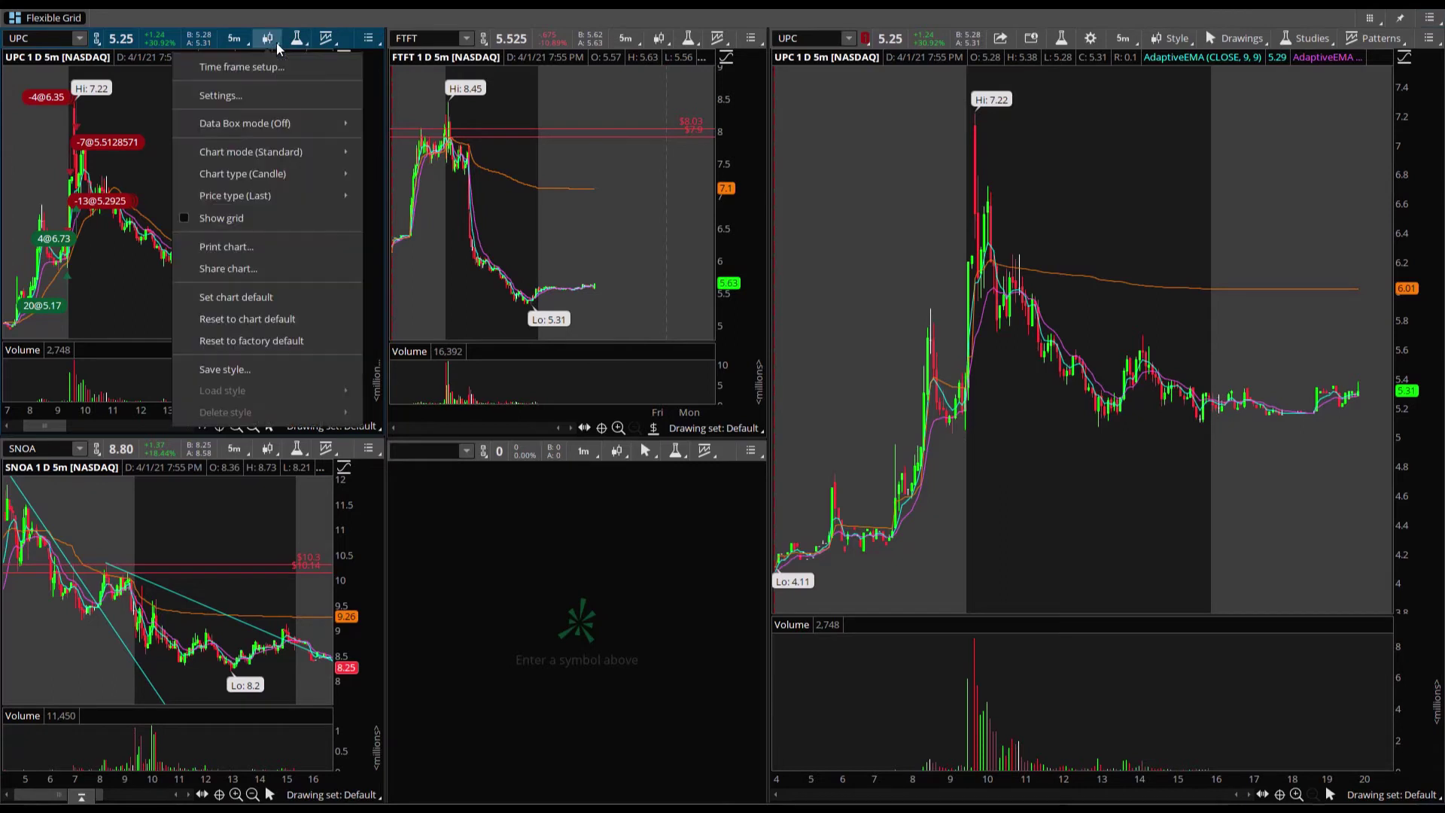
left_click(264, 94)
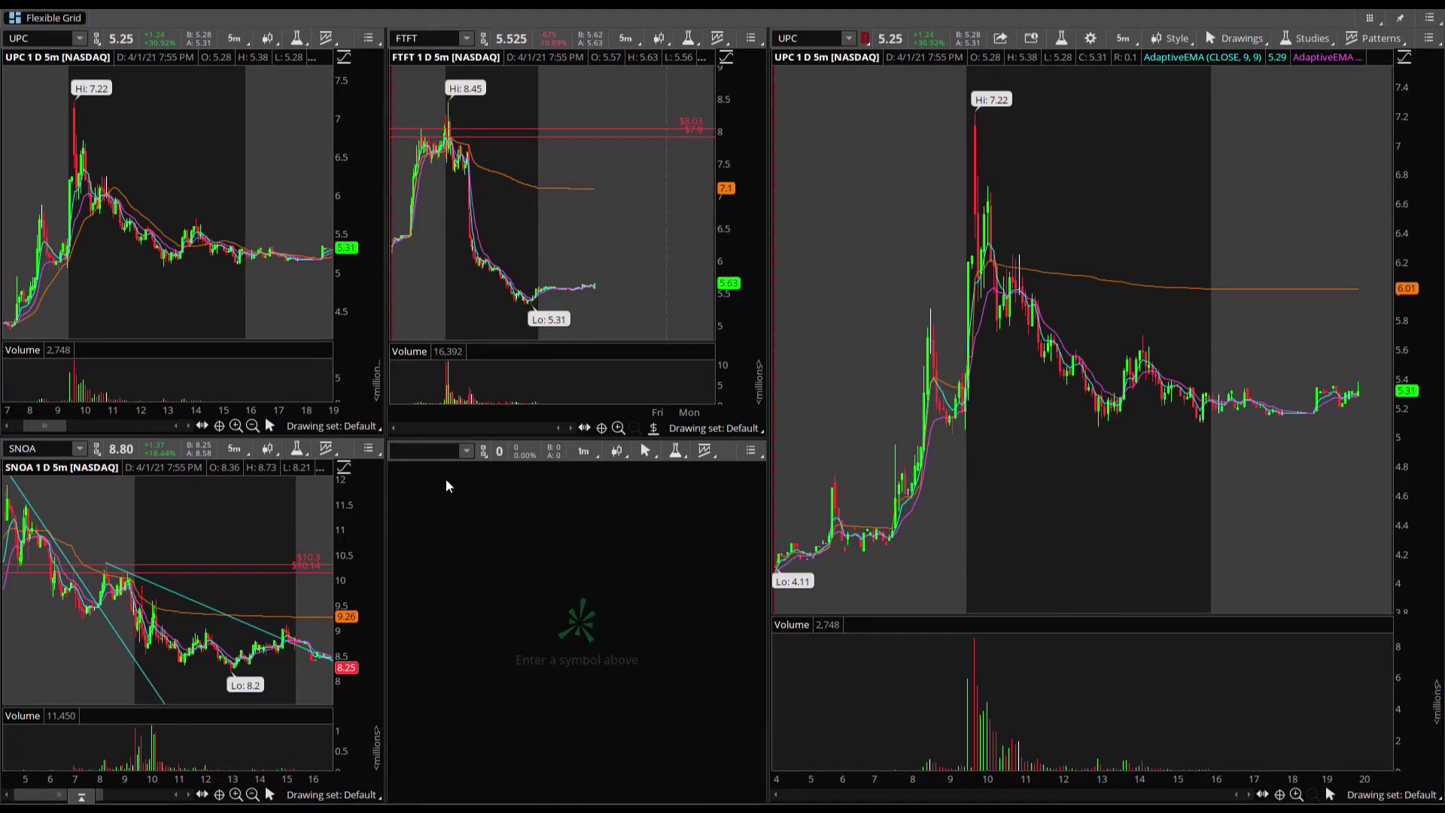
left_click(439, 453)
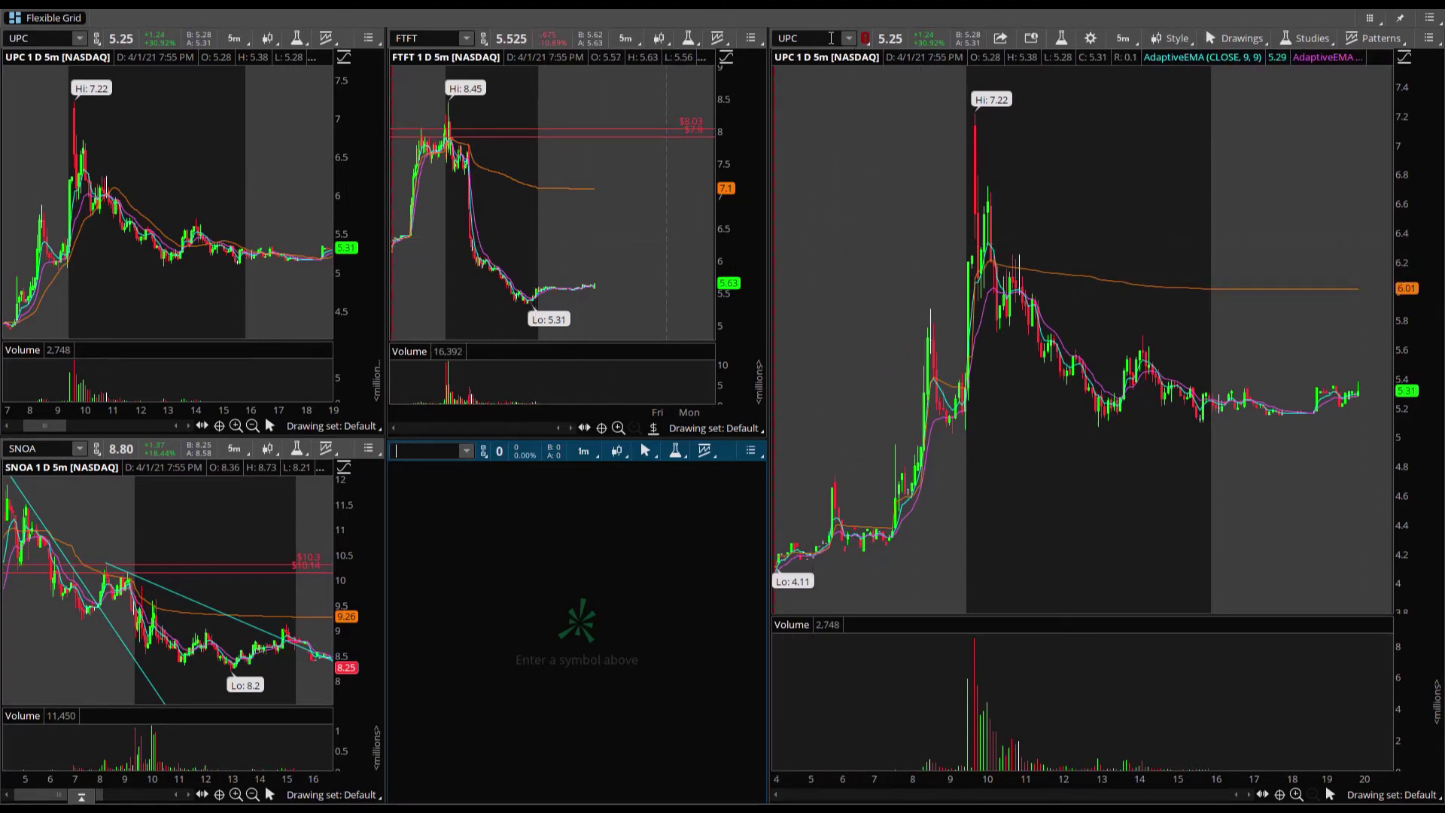
left_click_drag(842, 316, 1003, 350)
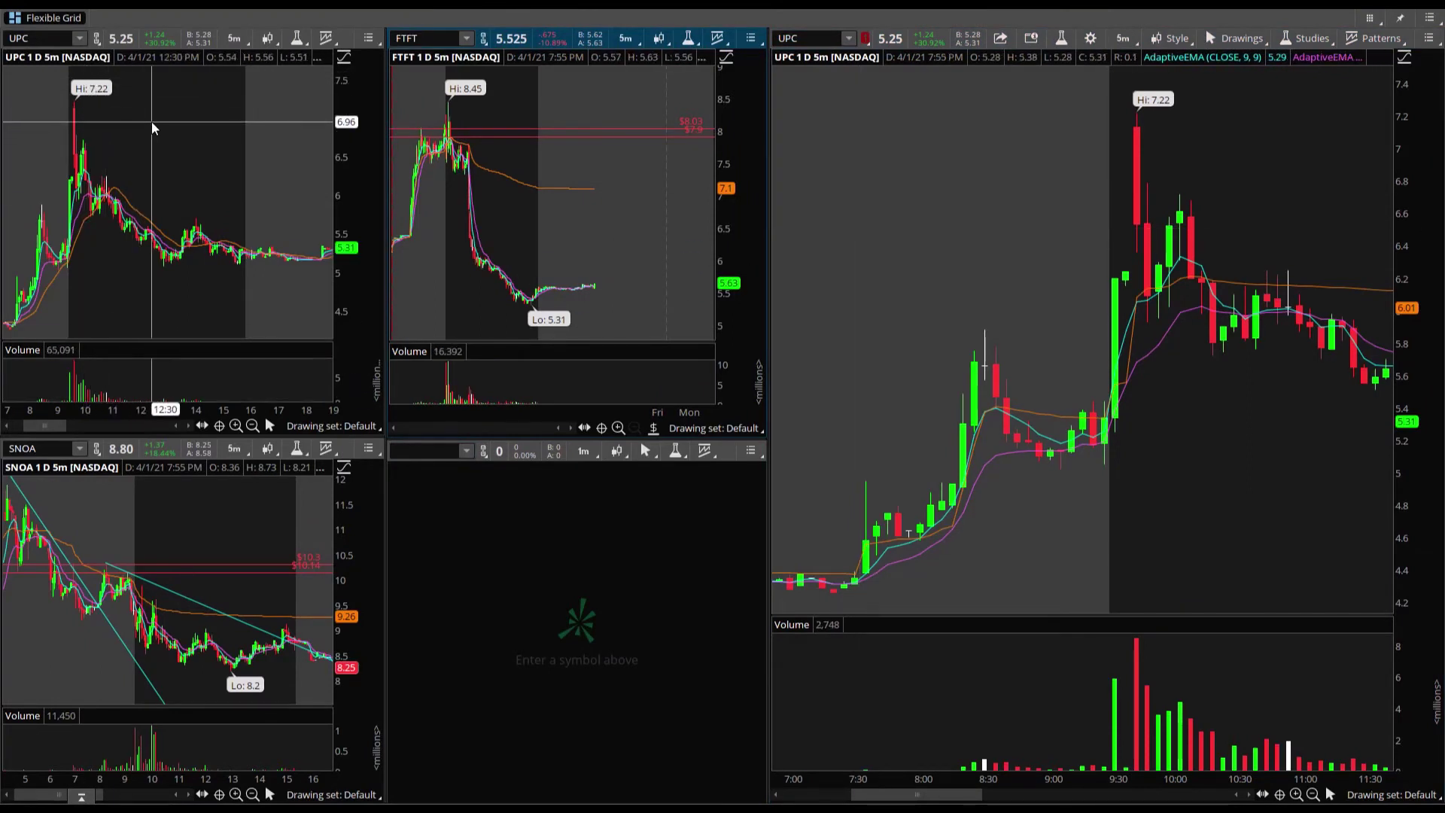
Load the personal Weed stocks watchlist, charting HITIF, AYRSF, ITHUF, OGI and GTBIF.
left_click(1430, 17)
mouse_move(1329, 47)
mouse_move(1149, 117)
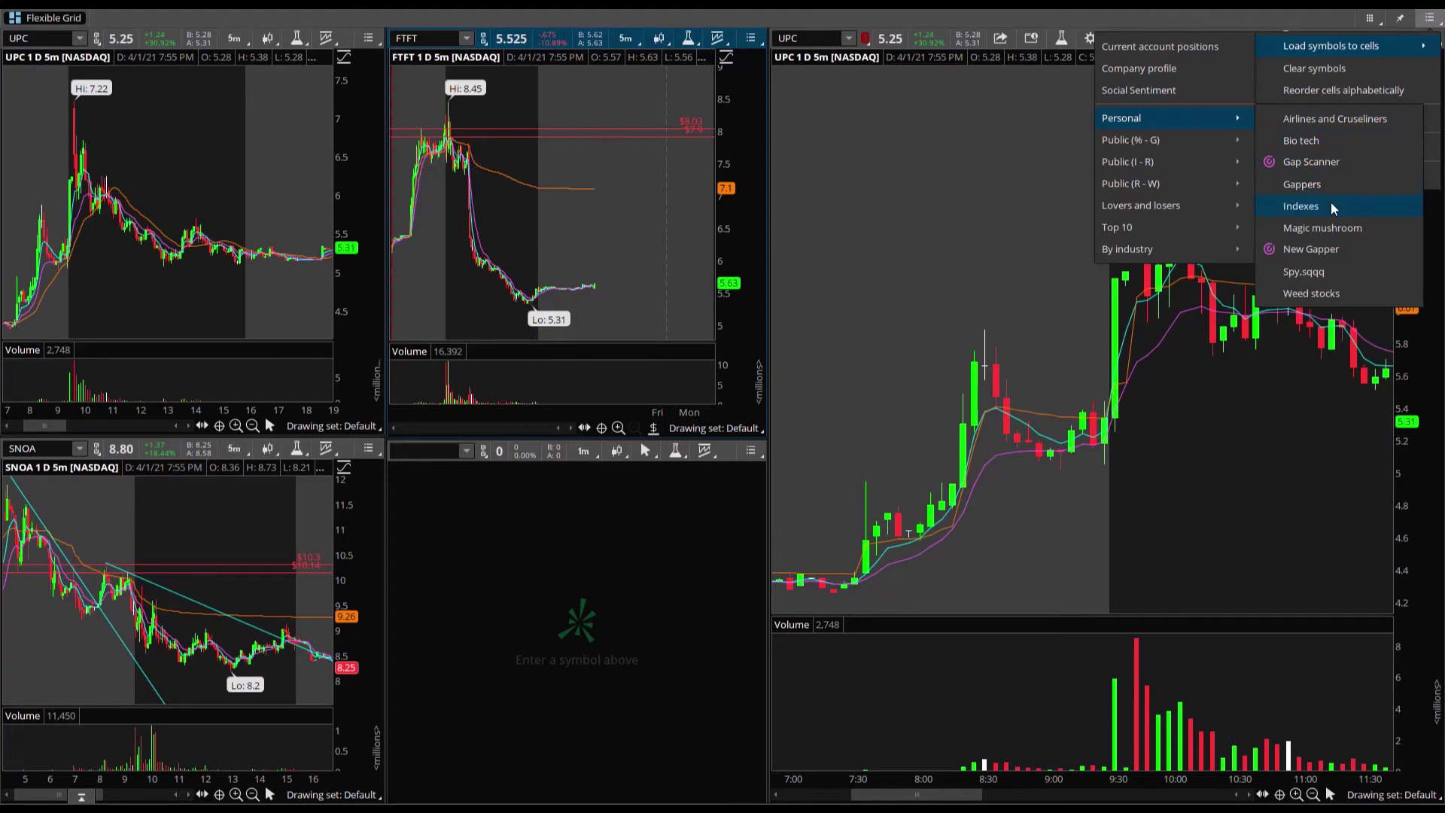
left_click(1311, 293)
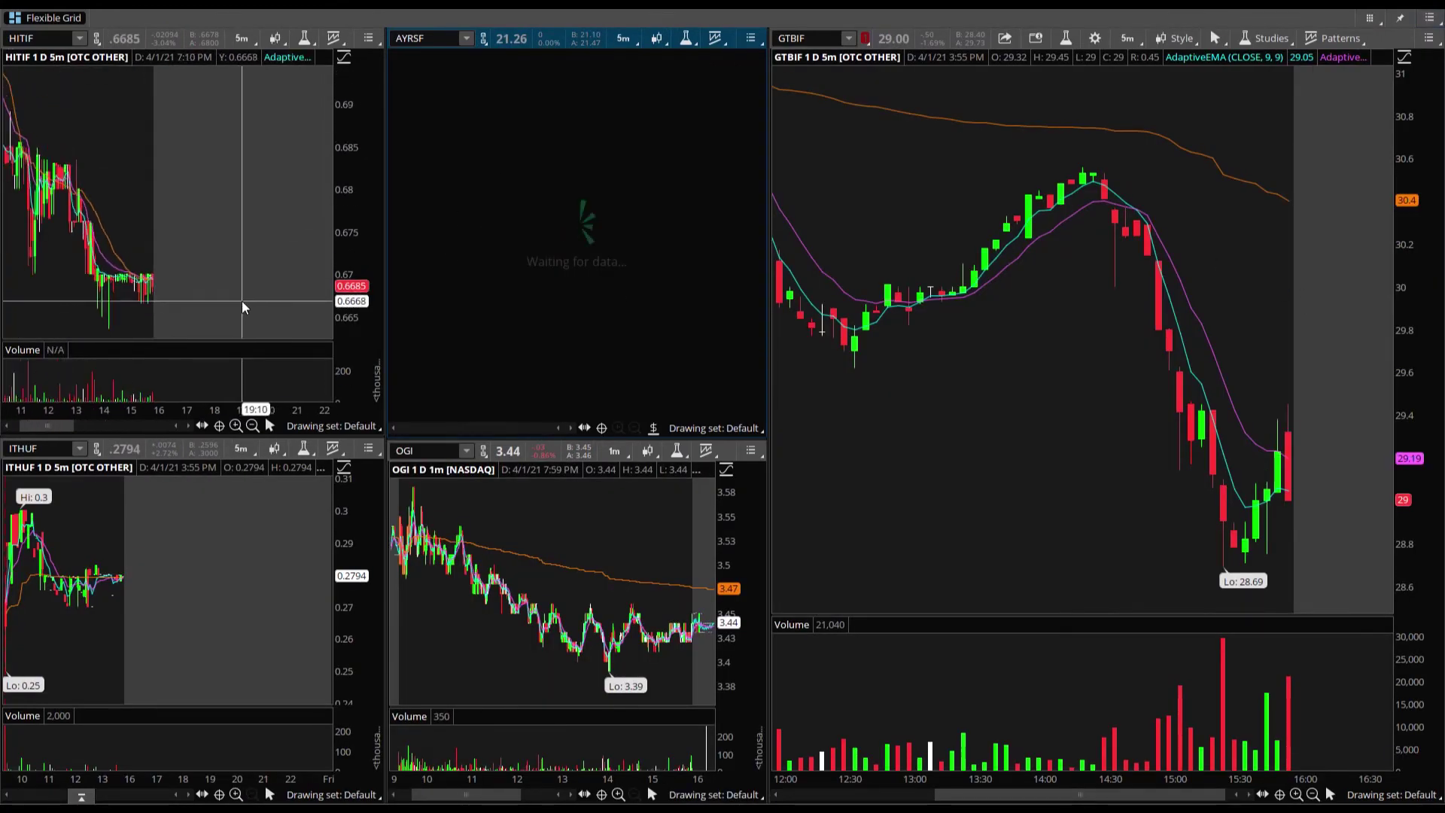
Load the personal Spy,sqqq watchlist so the cells chart /NQU20, SQQQ, TQQQ and SPY.
left_click(1430, 17)
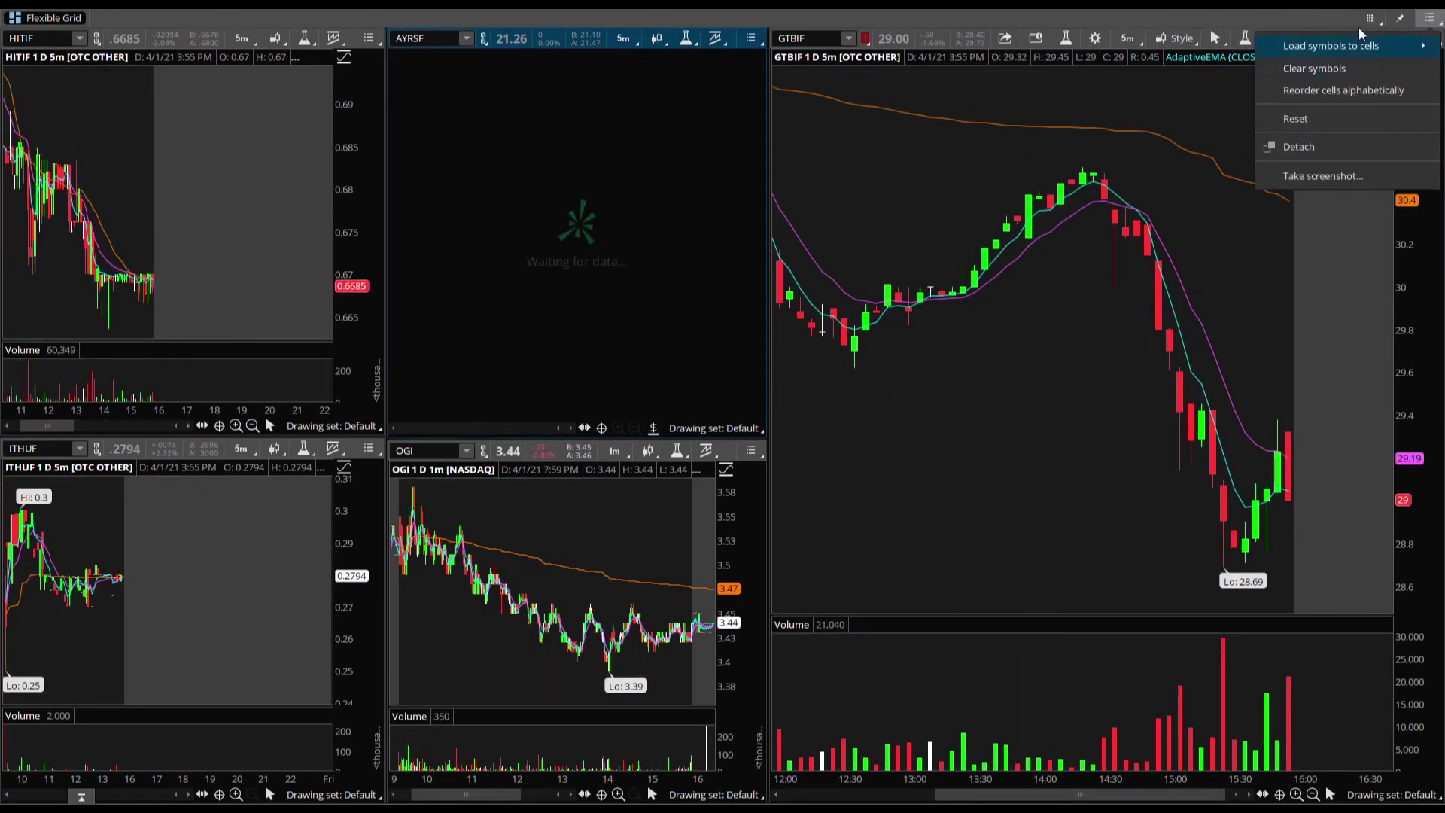
mouse_move(1270, 52)
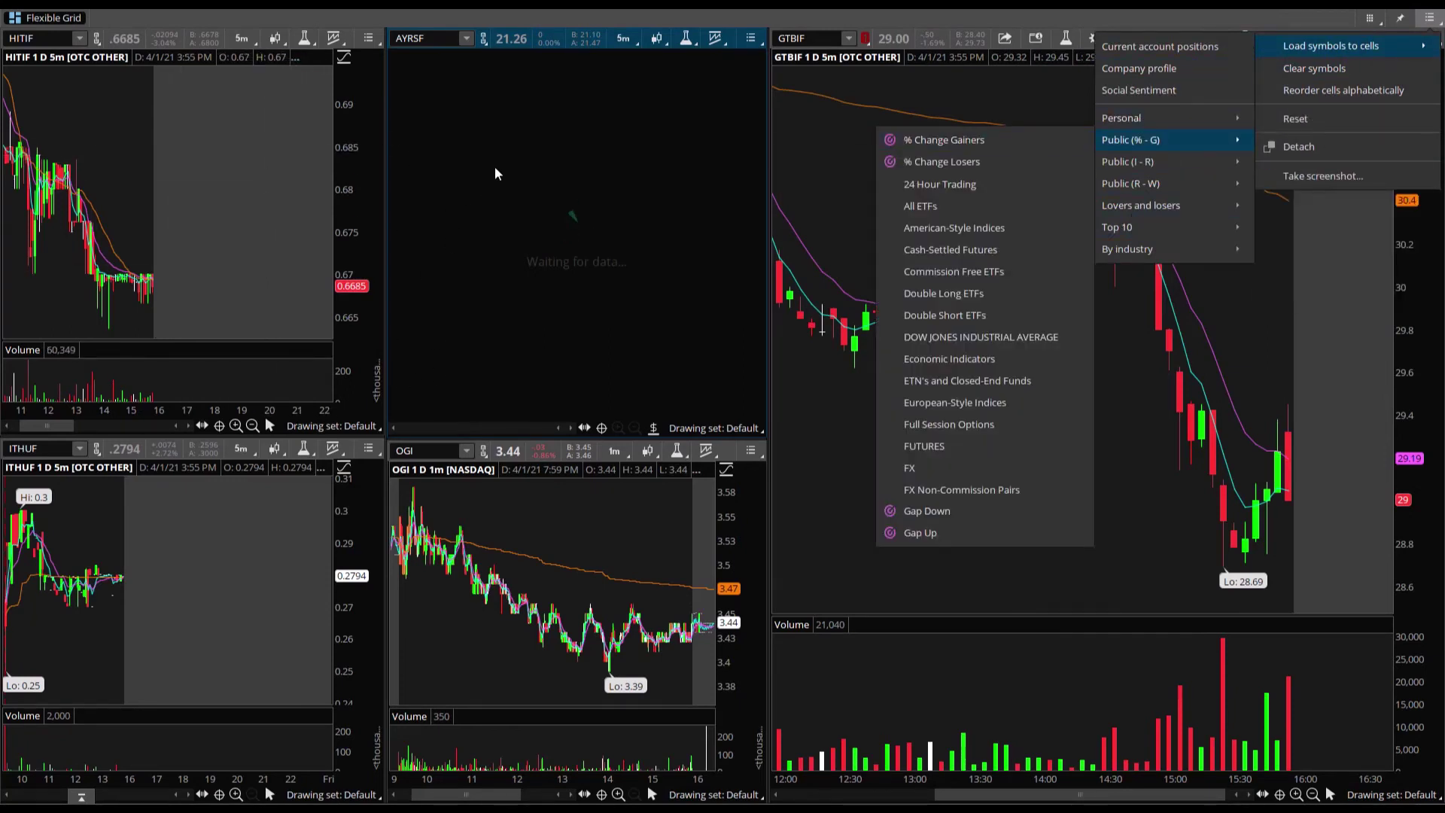
left_click(520, 162)
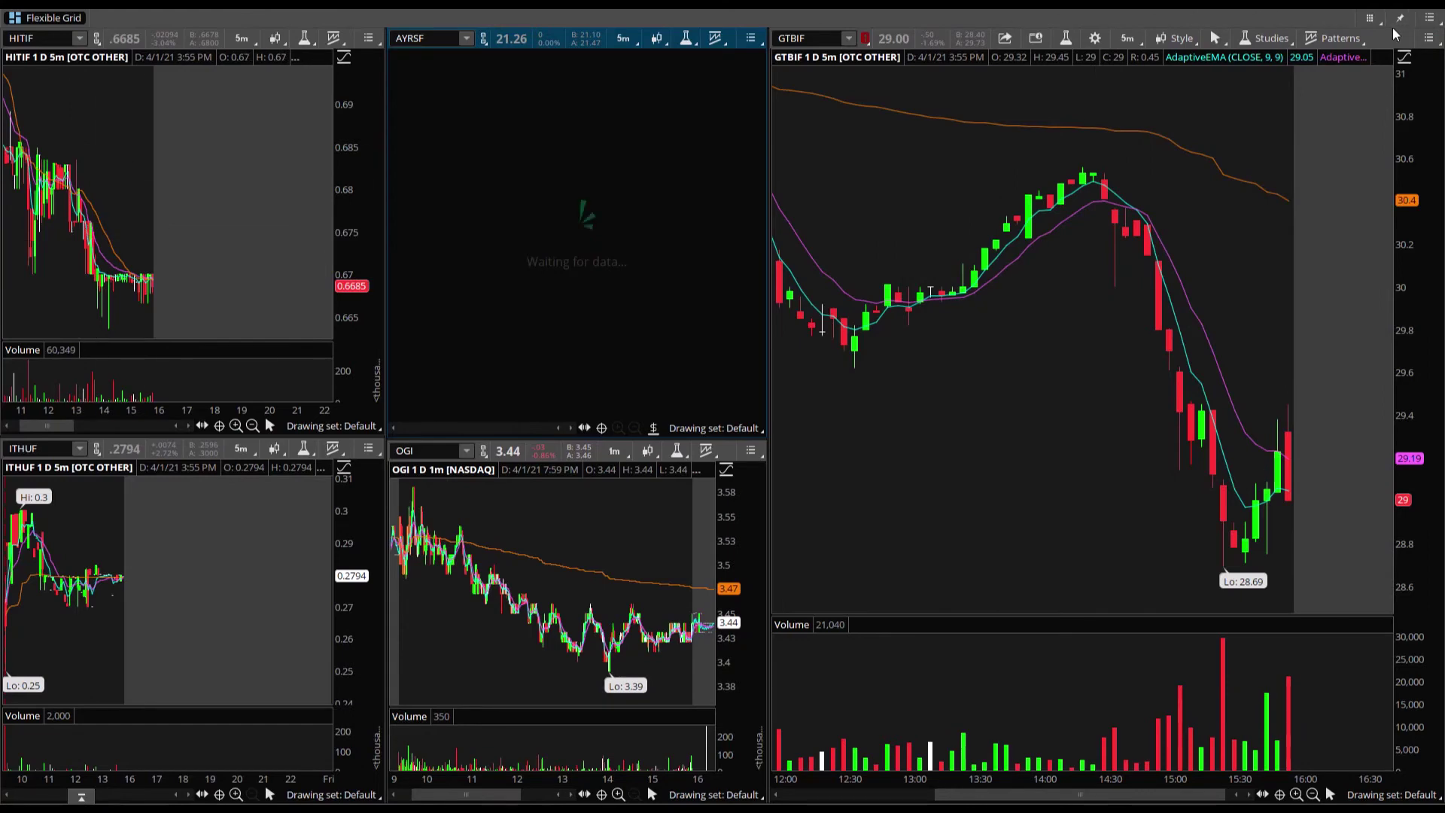
left_click(1429, 18)
mouse_move(1386, 47)
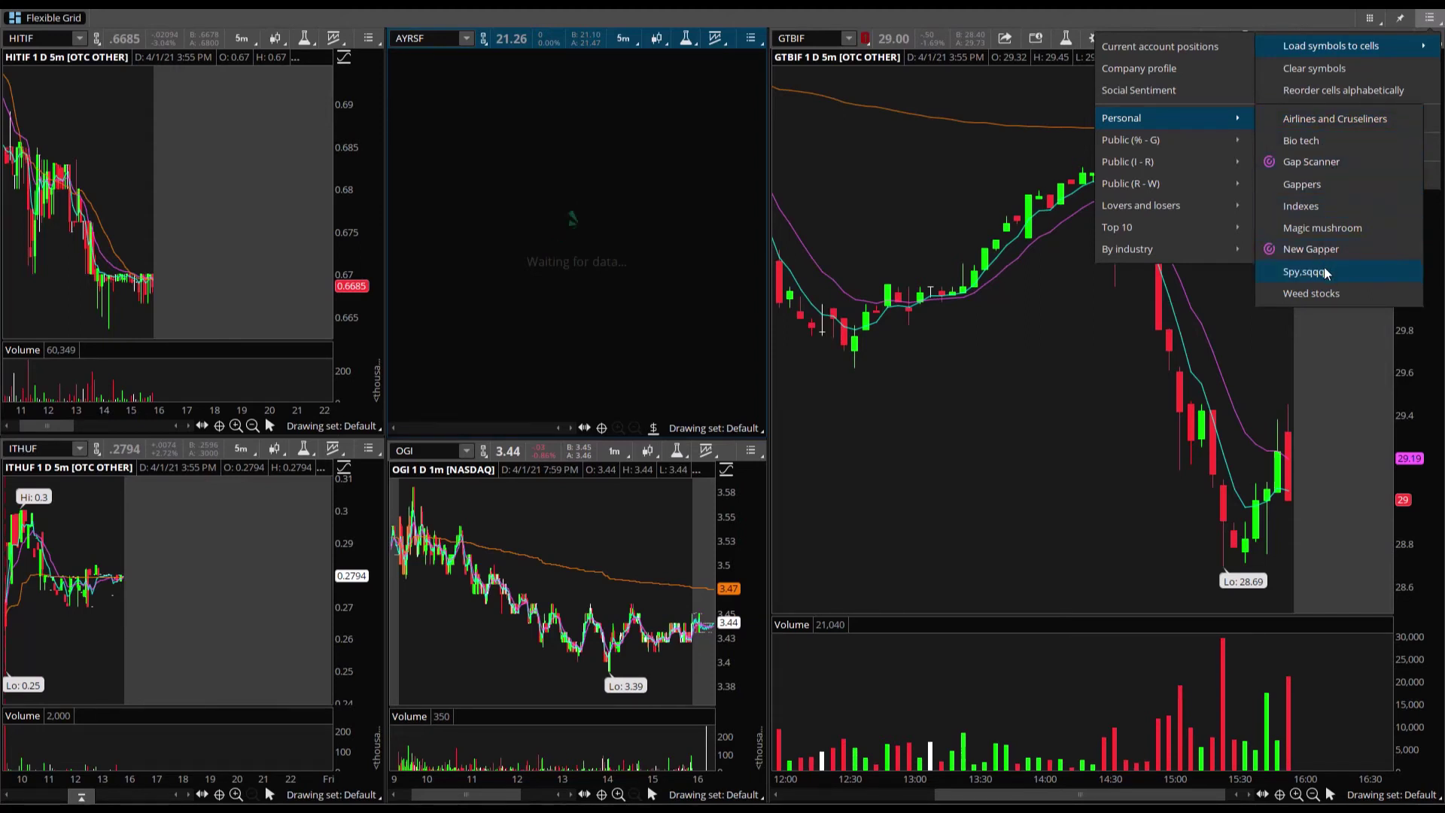
left_click(1305, 271)
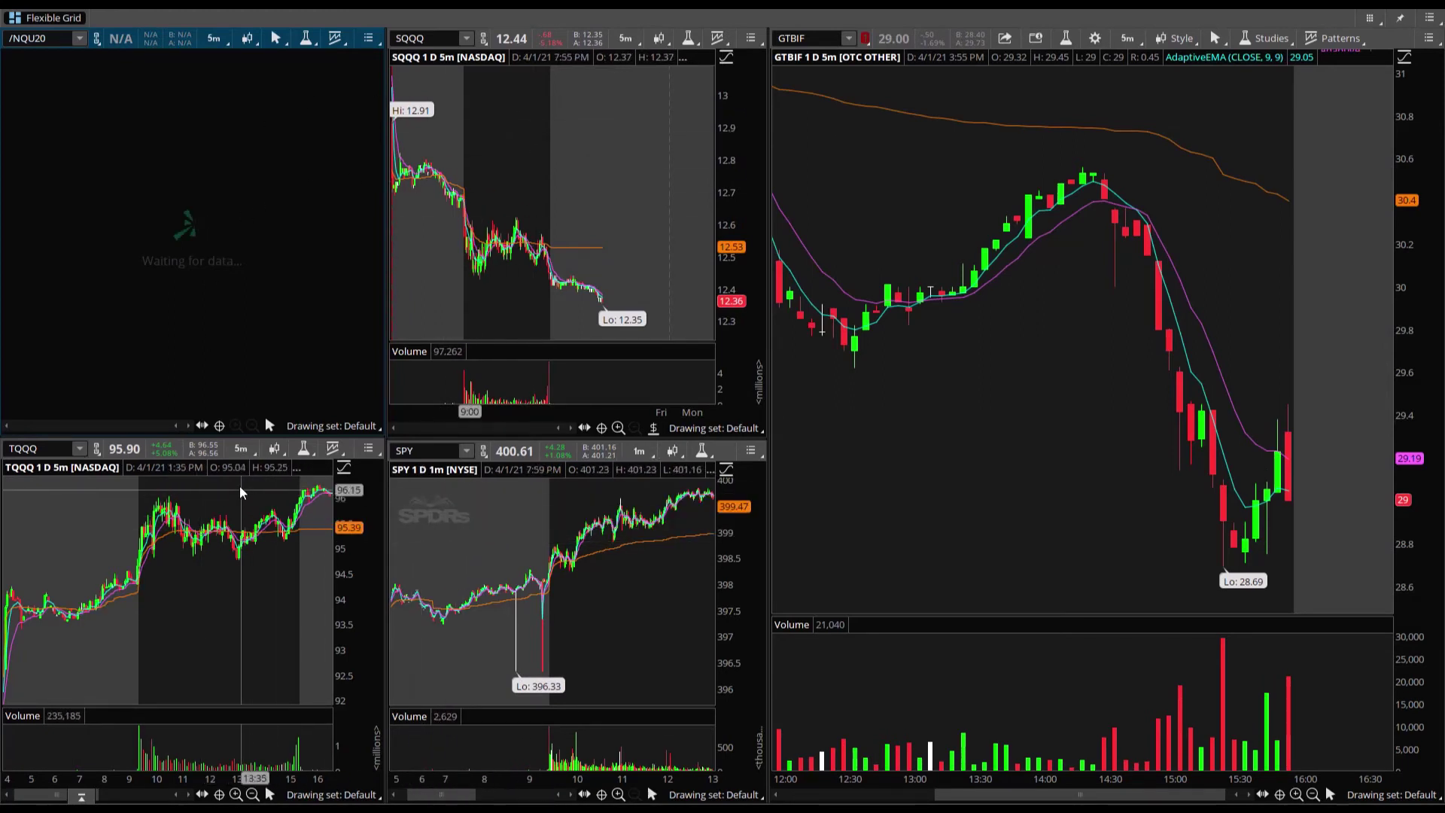
Show the personal watchlists (Gap Scanner, Spy,sqqq, Weed stocks) available for loading into cells.
left_click(1429, 17)
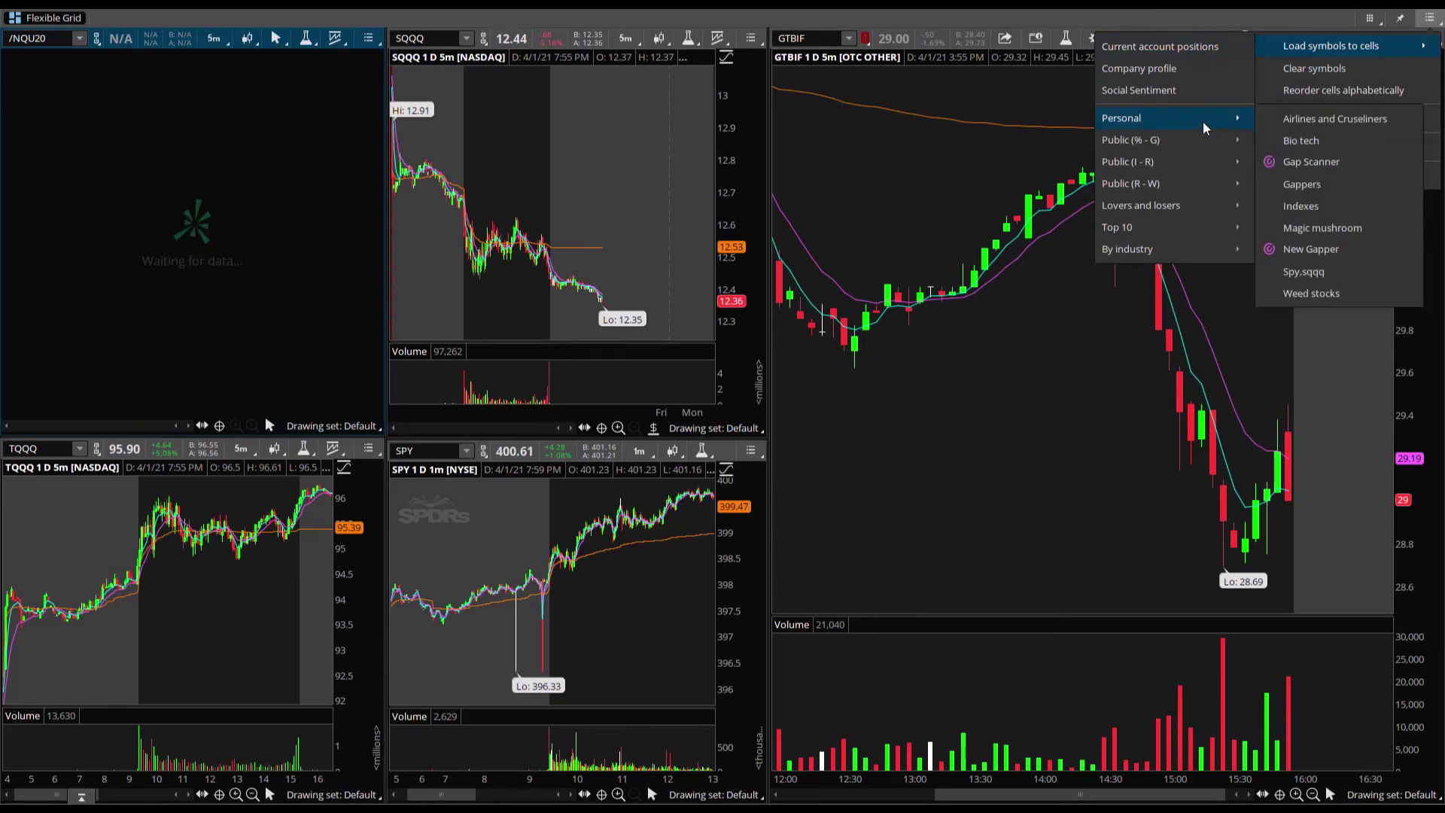
Load the Gap Scanner stocks UPC, FTFT and SNOA, then remove SPY from the lower-middle cell.
left_click(1309, 165)
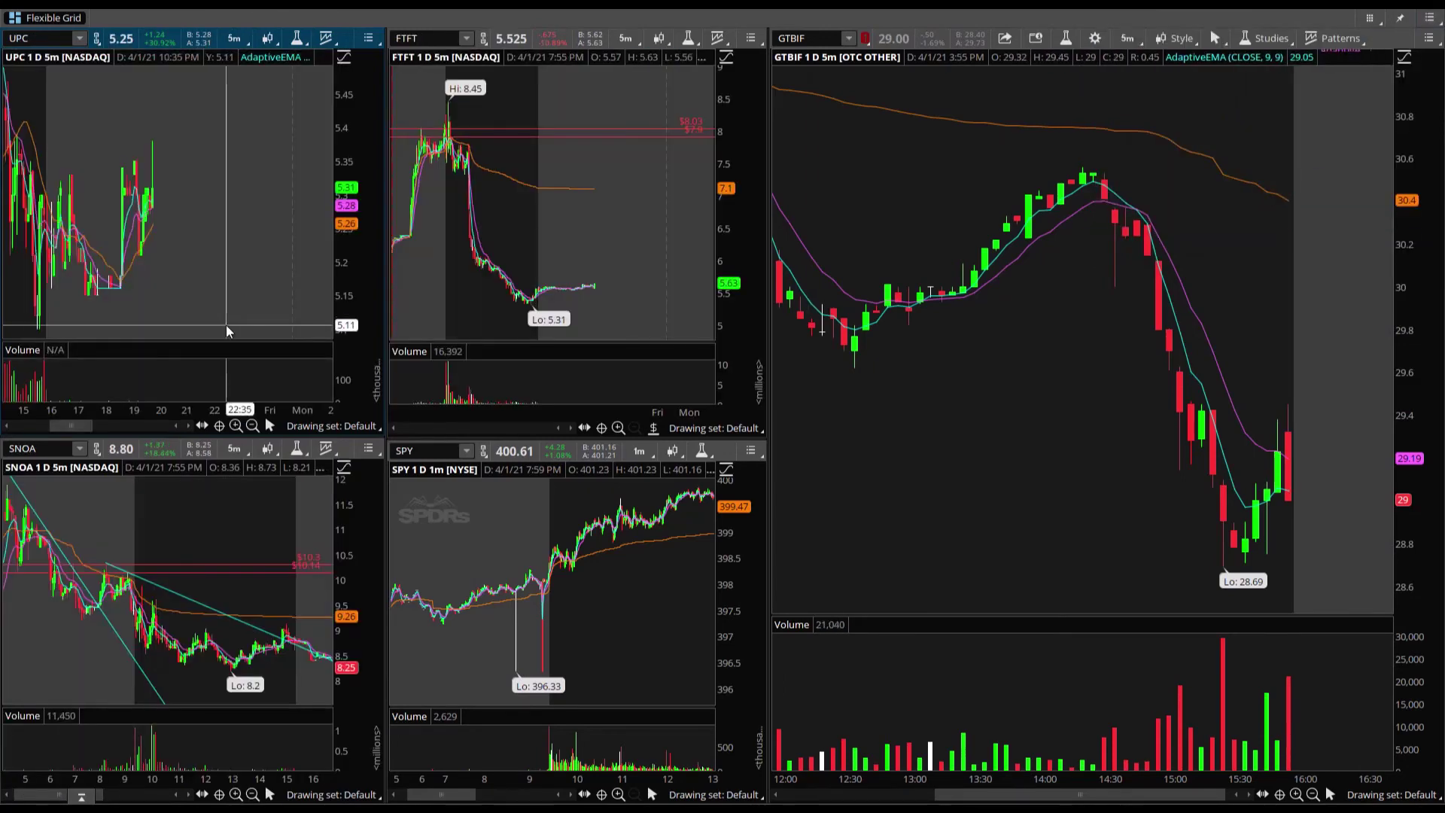
left_click(435, 451)
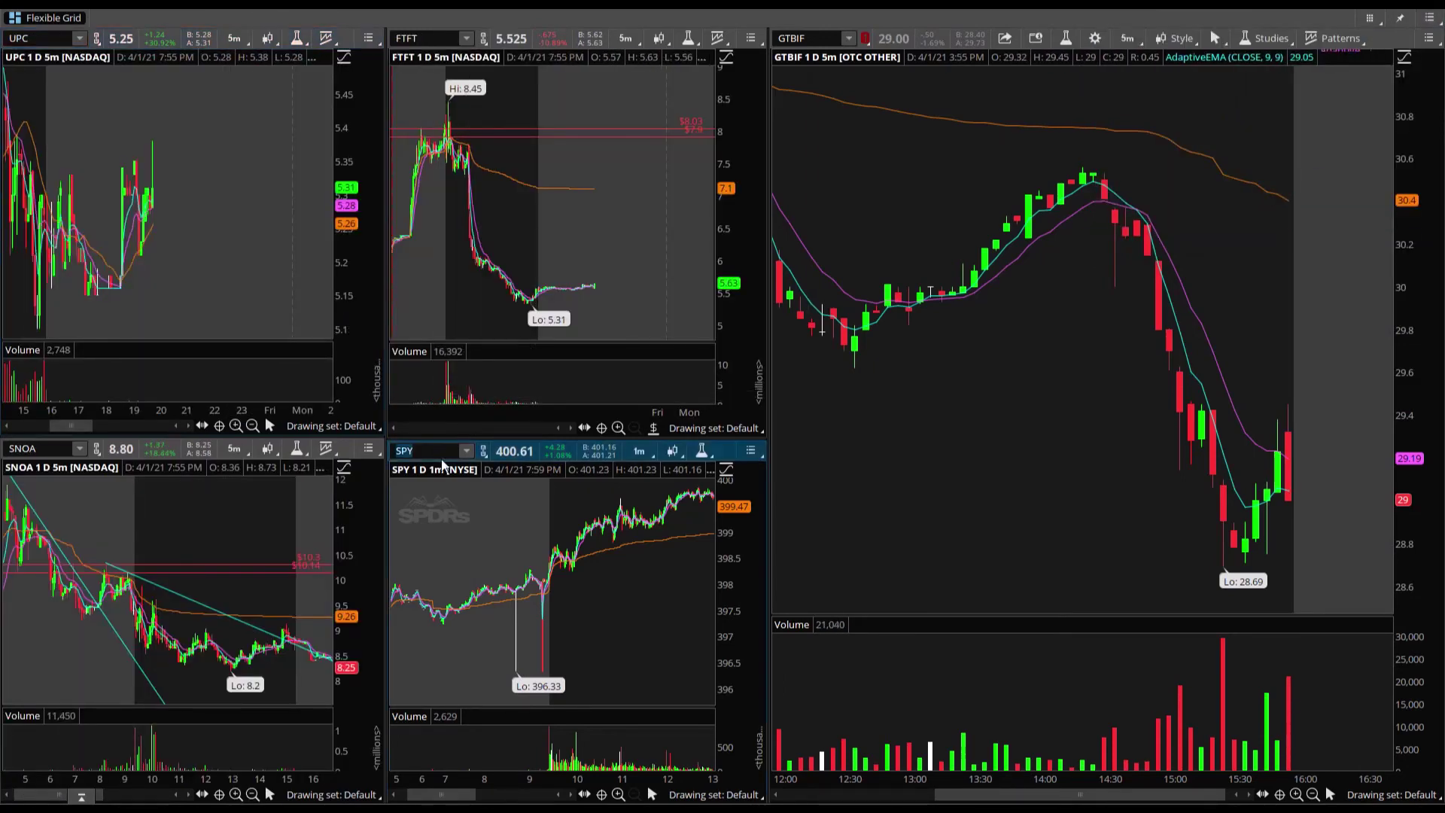
key("BackSpace")
key("BackSpace")
key("BackSpace")
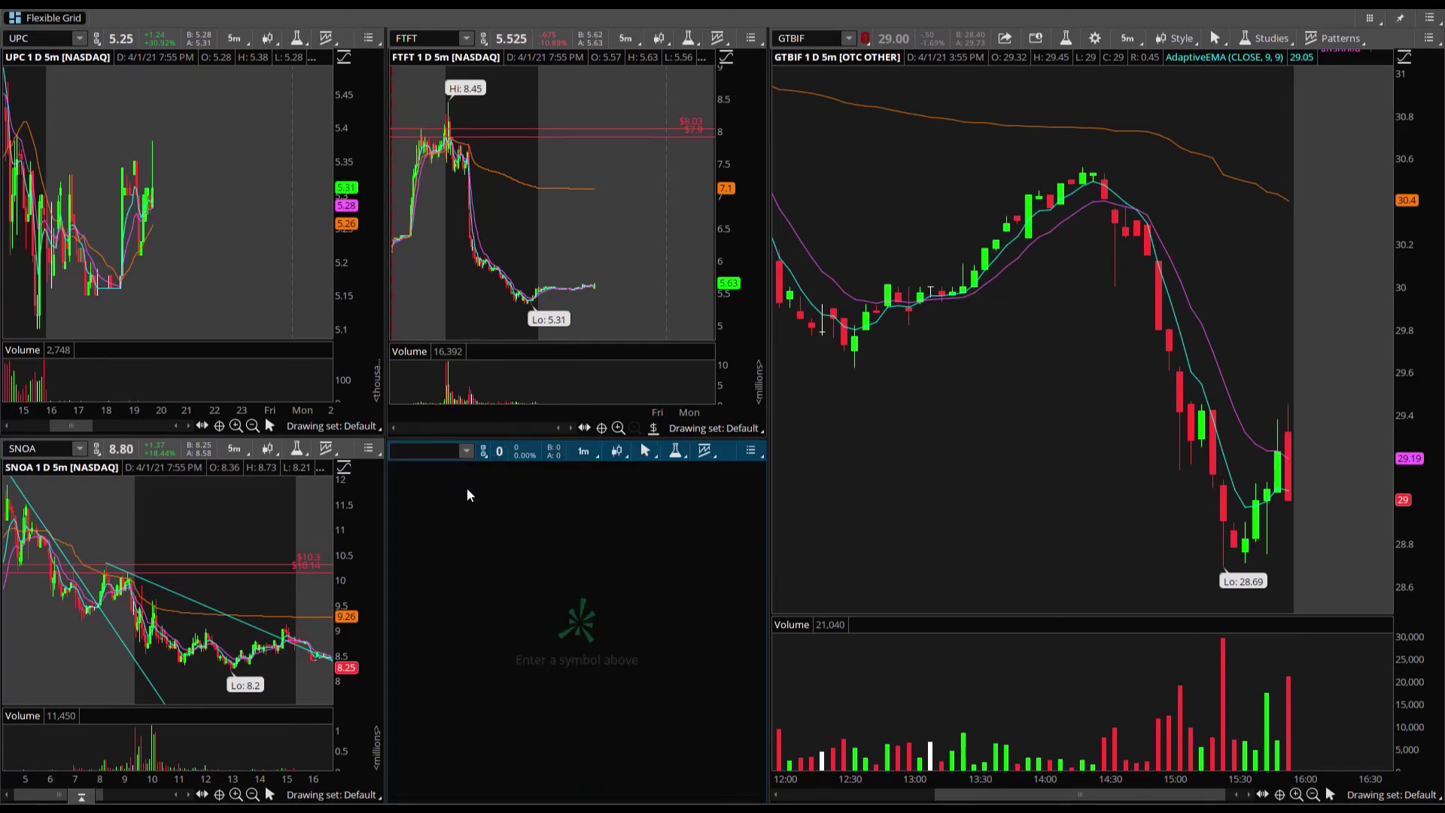
left_click(1215, 732)
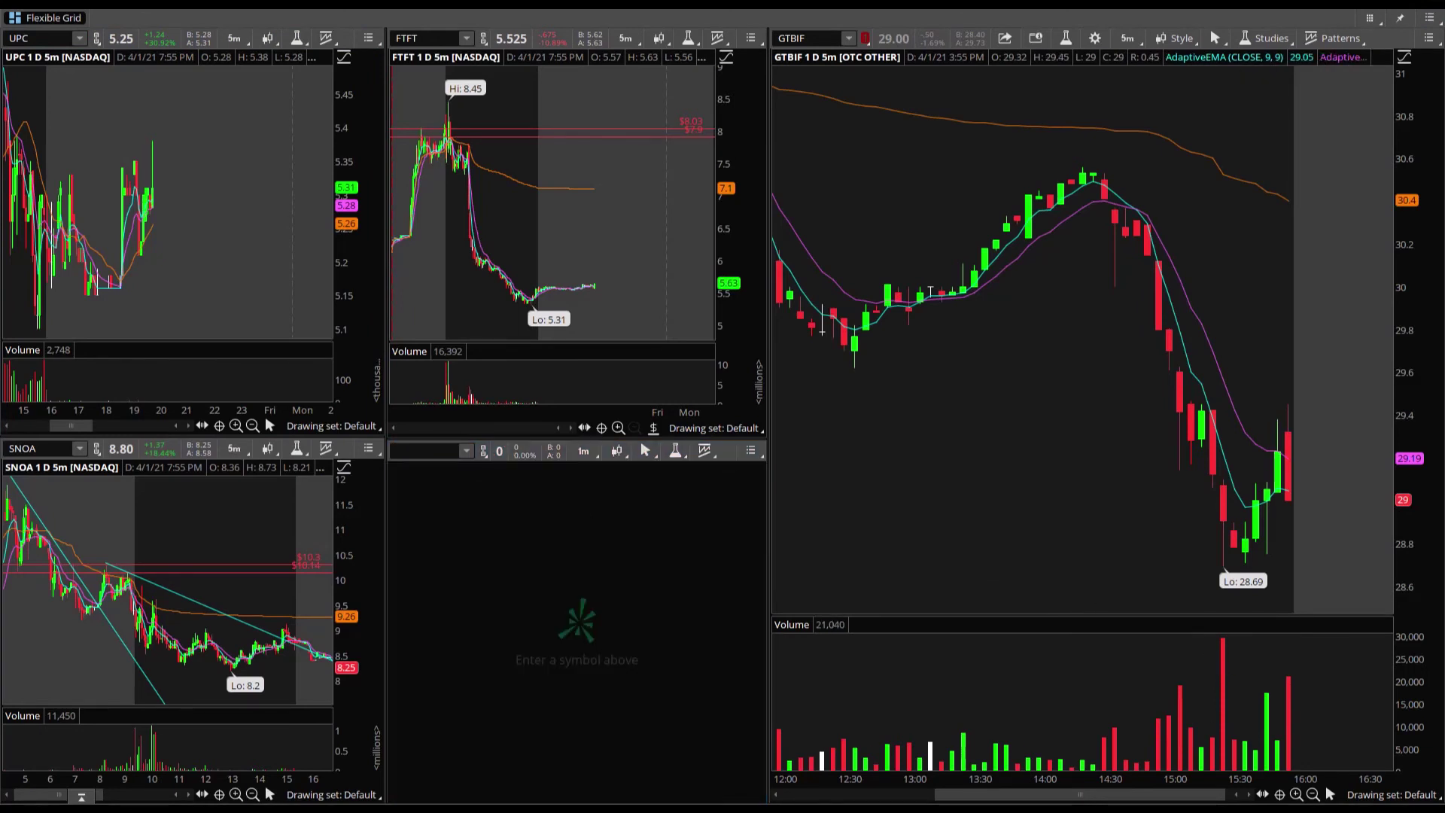